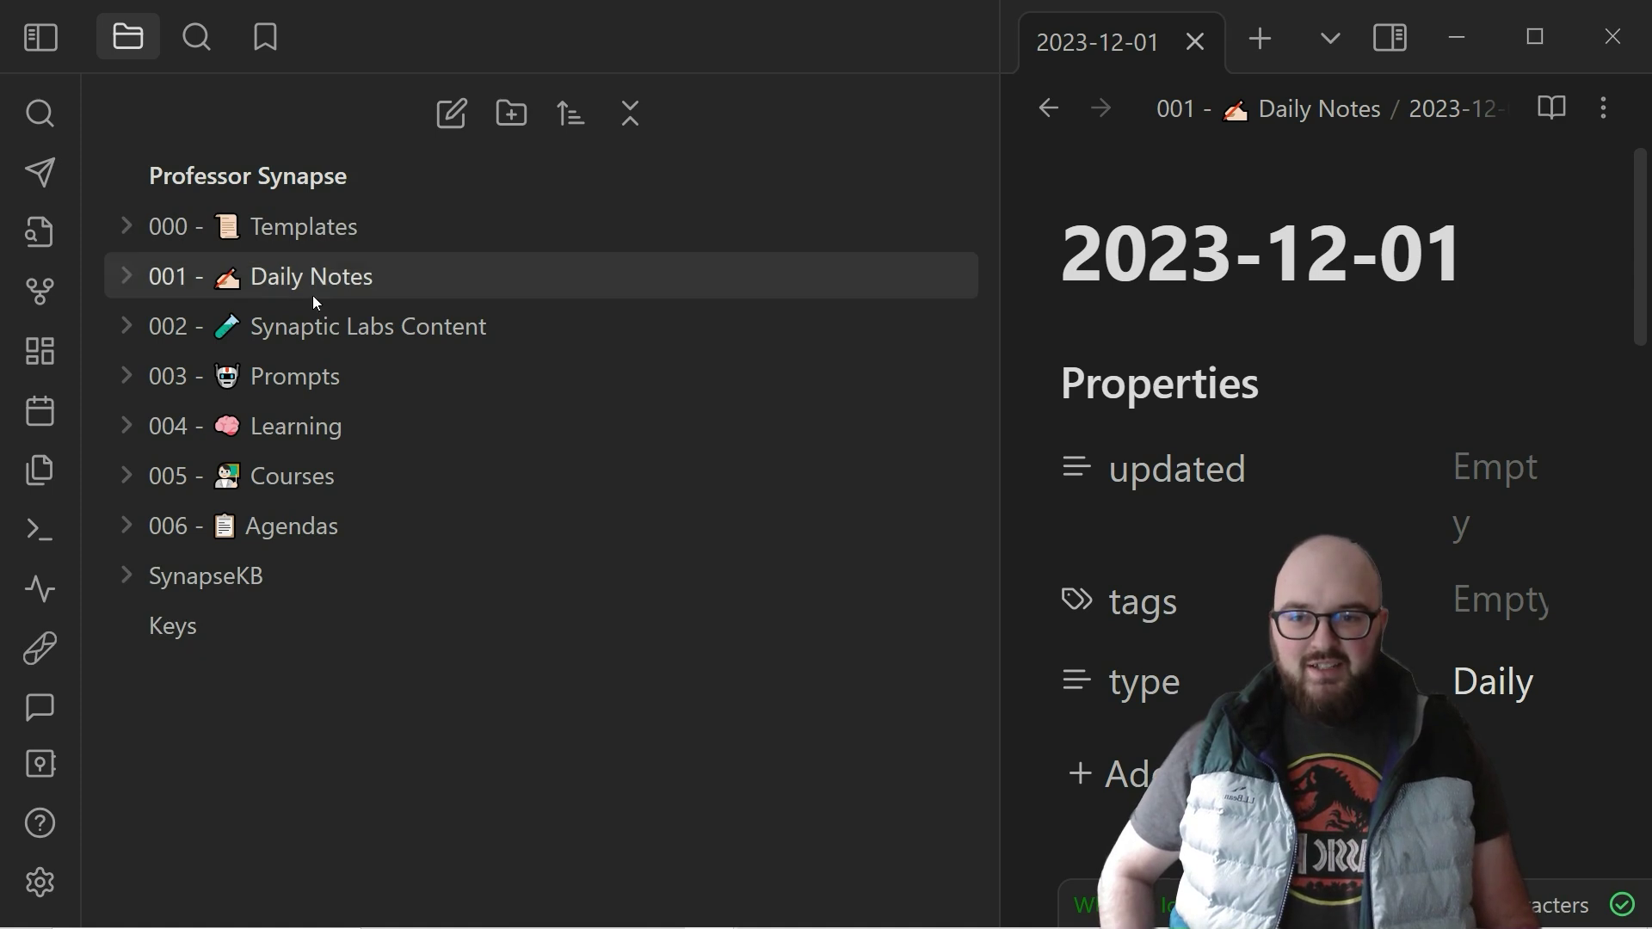
- Create a new Untitled folder in the vault, then delete it again
left_click(521, 117)
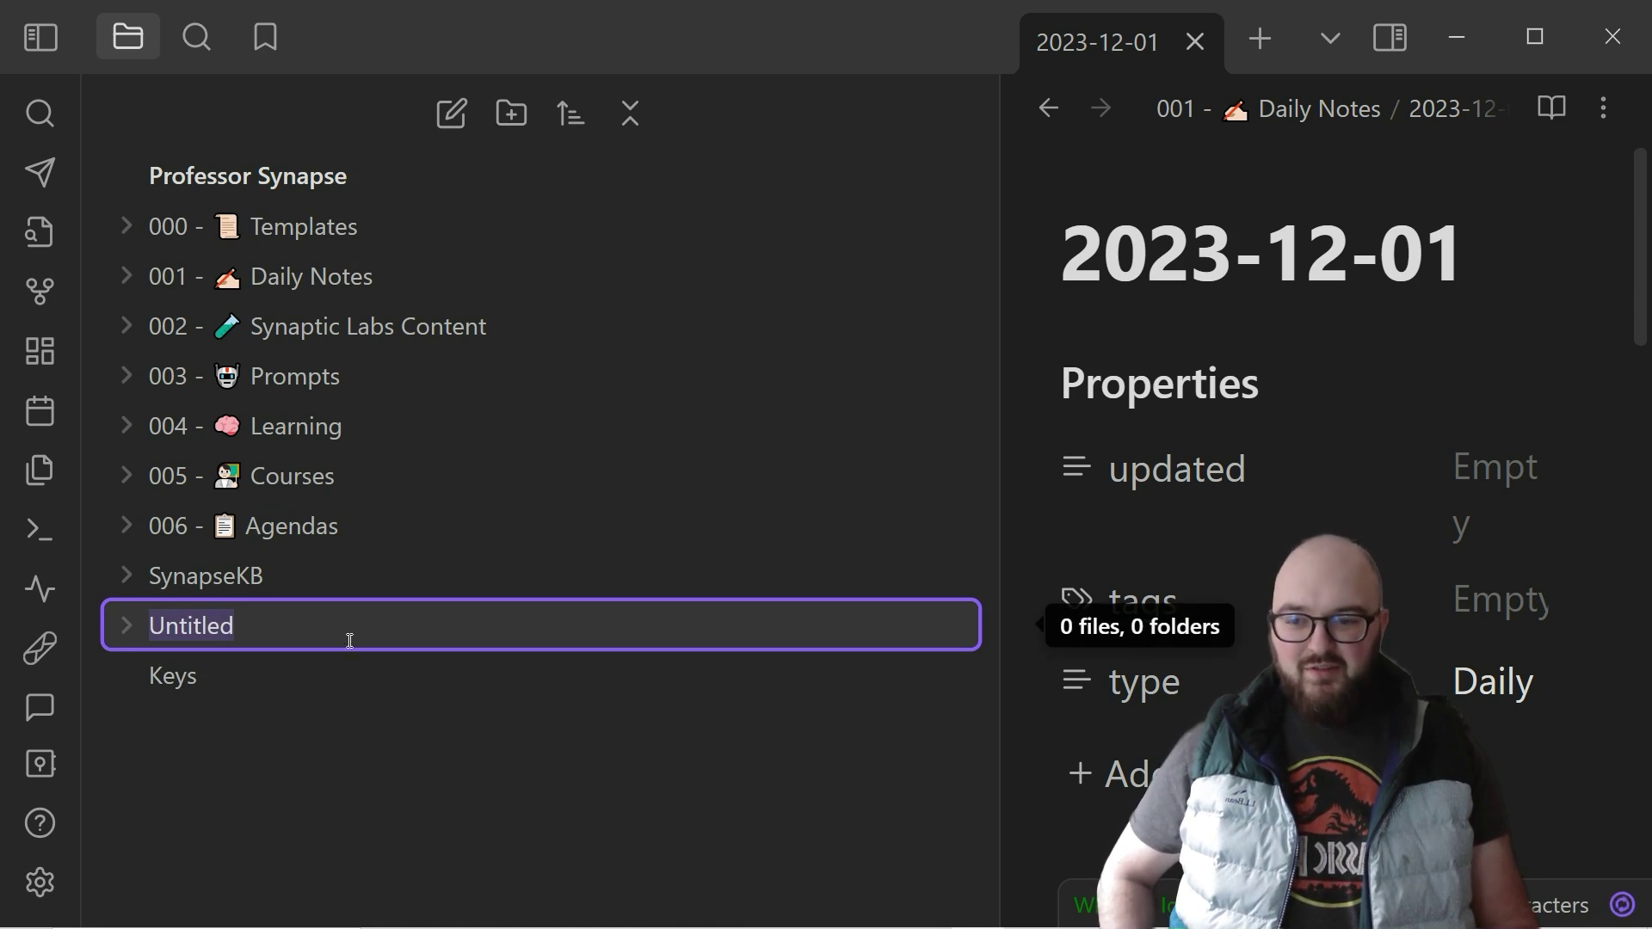
left_click(260, 758)
right_click(249, 624)
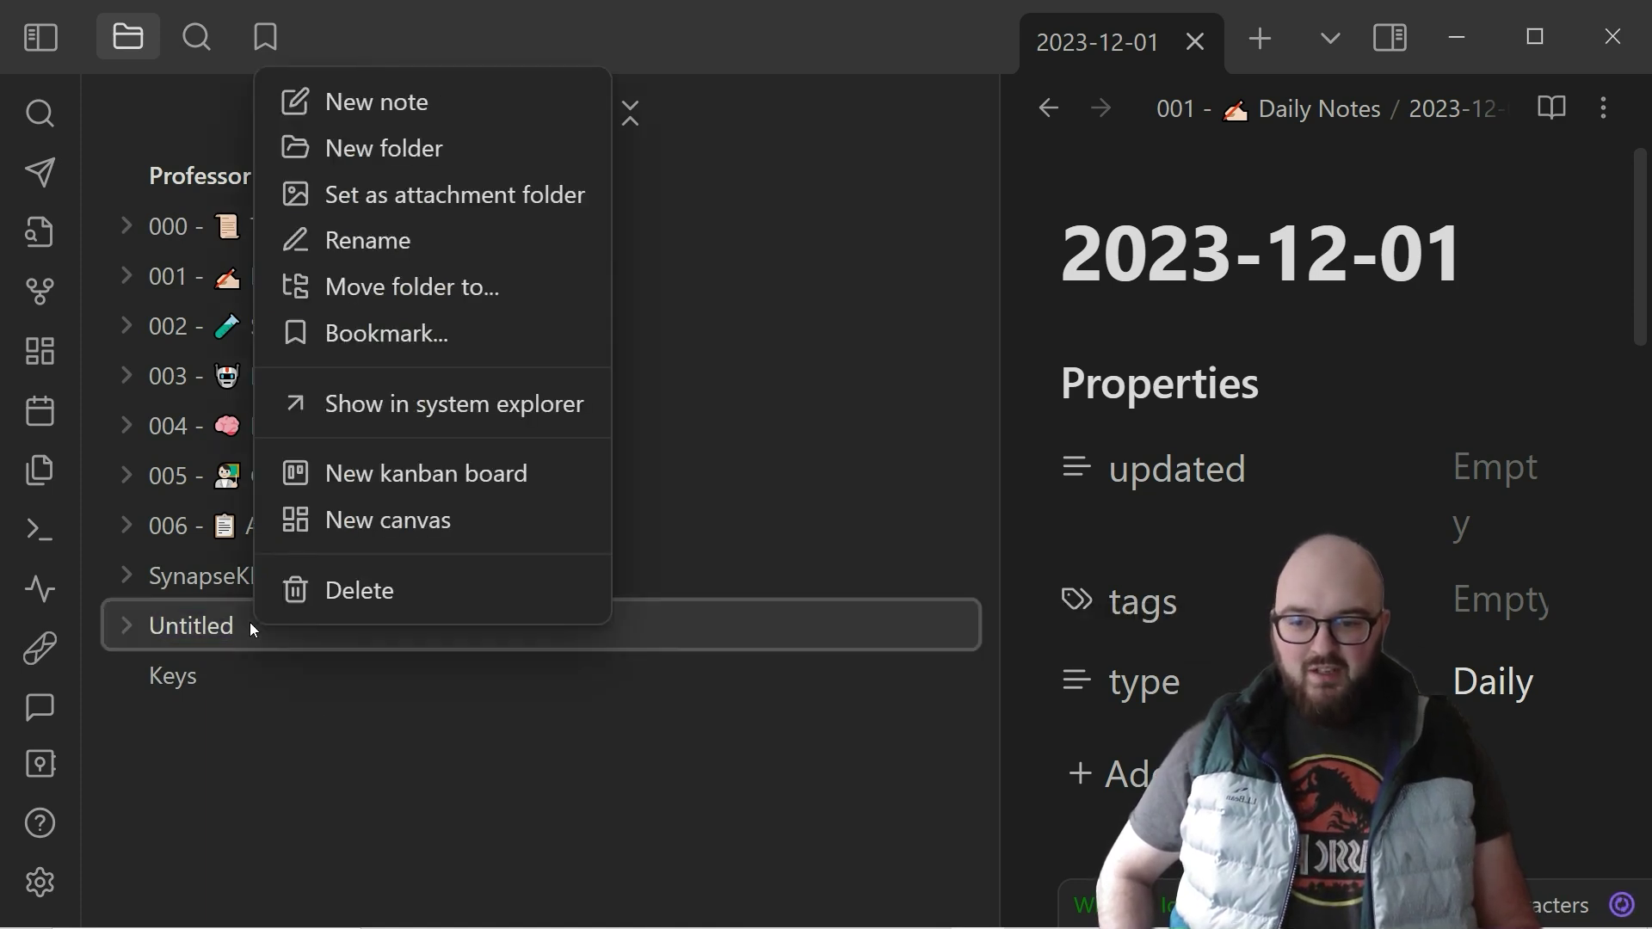
left_click(345, 607)
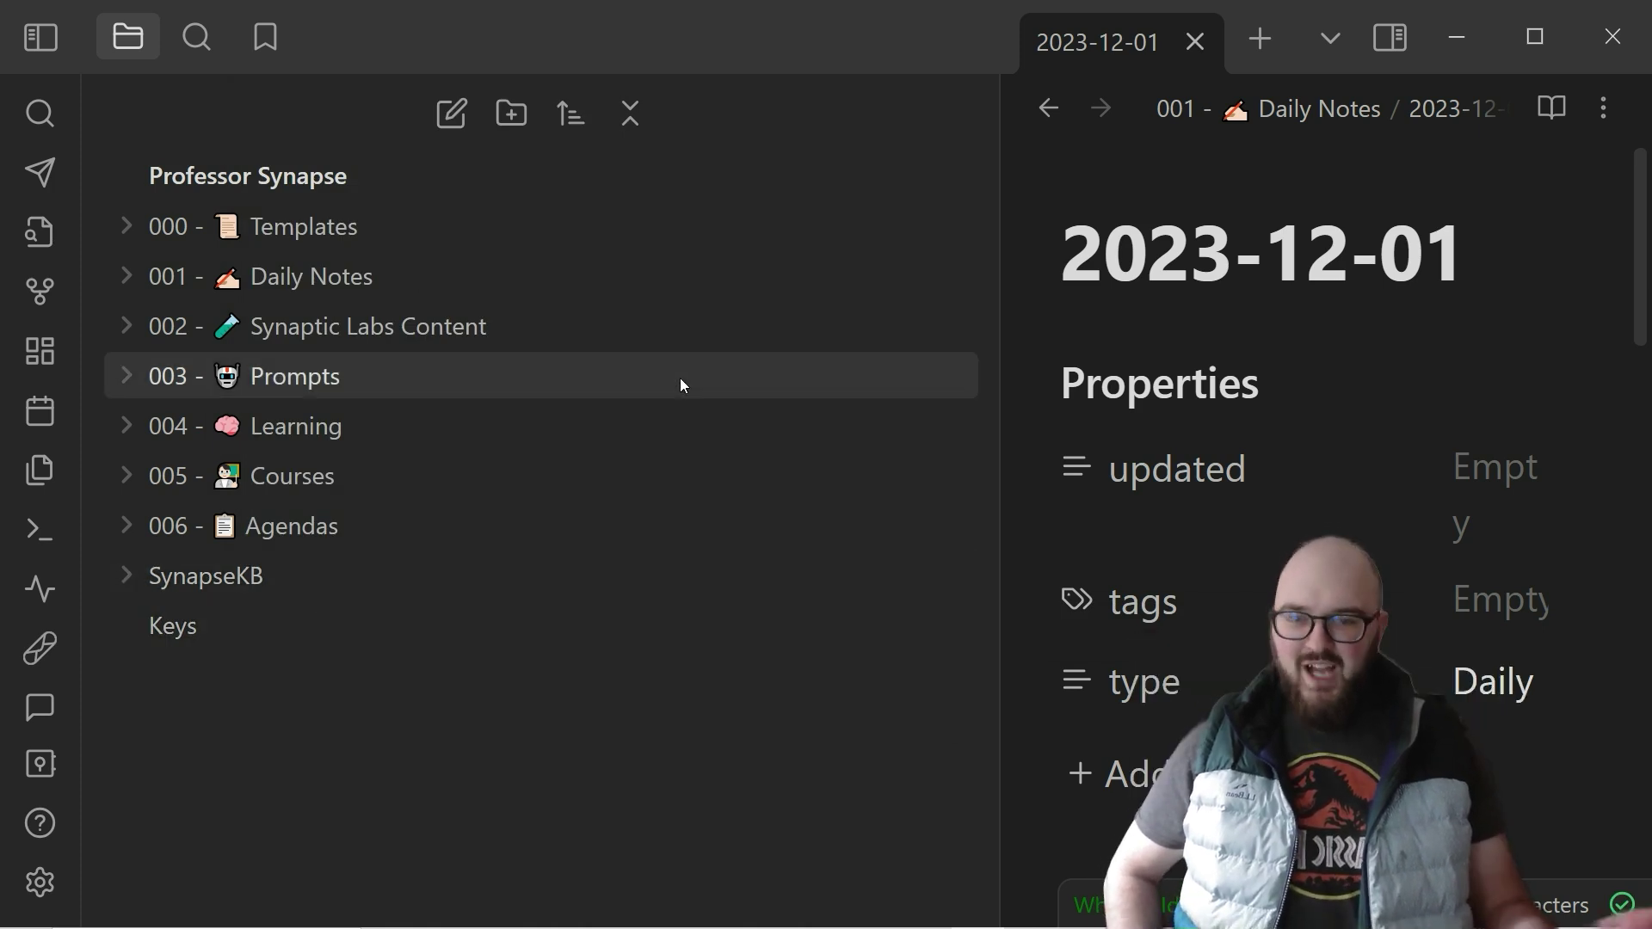
- Expand the 000 - Templates folder to list its template notes
mouse_move(681, 378)
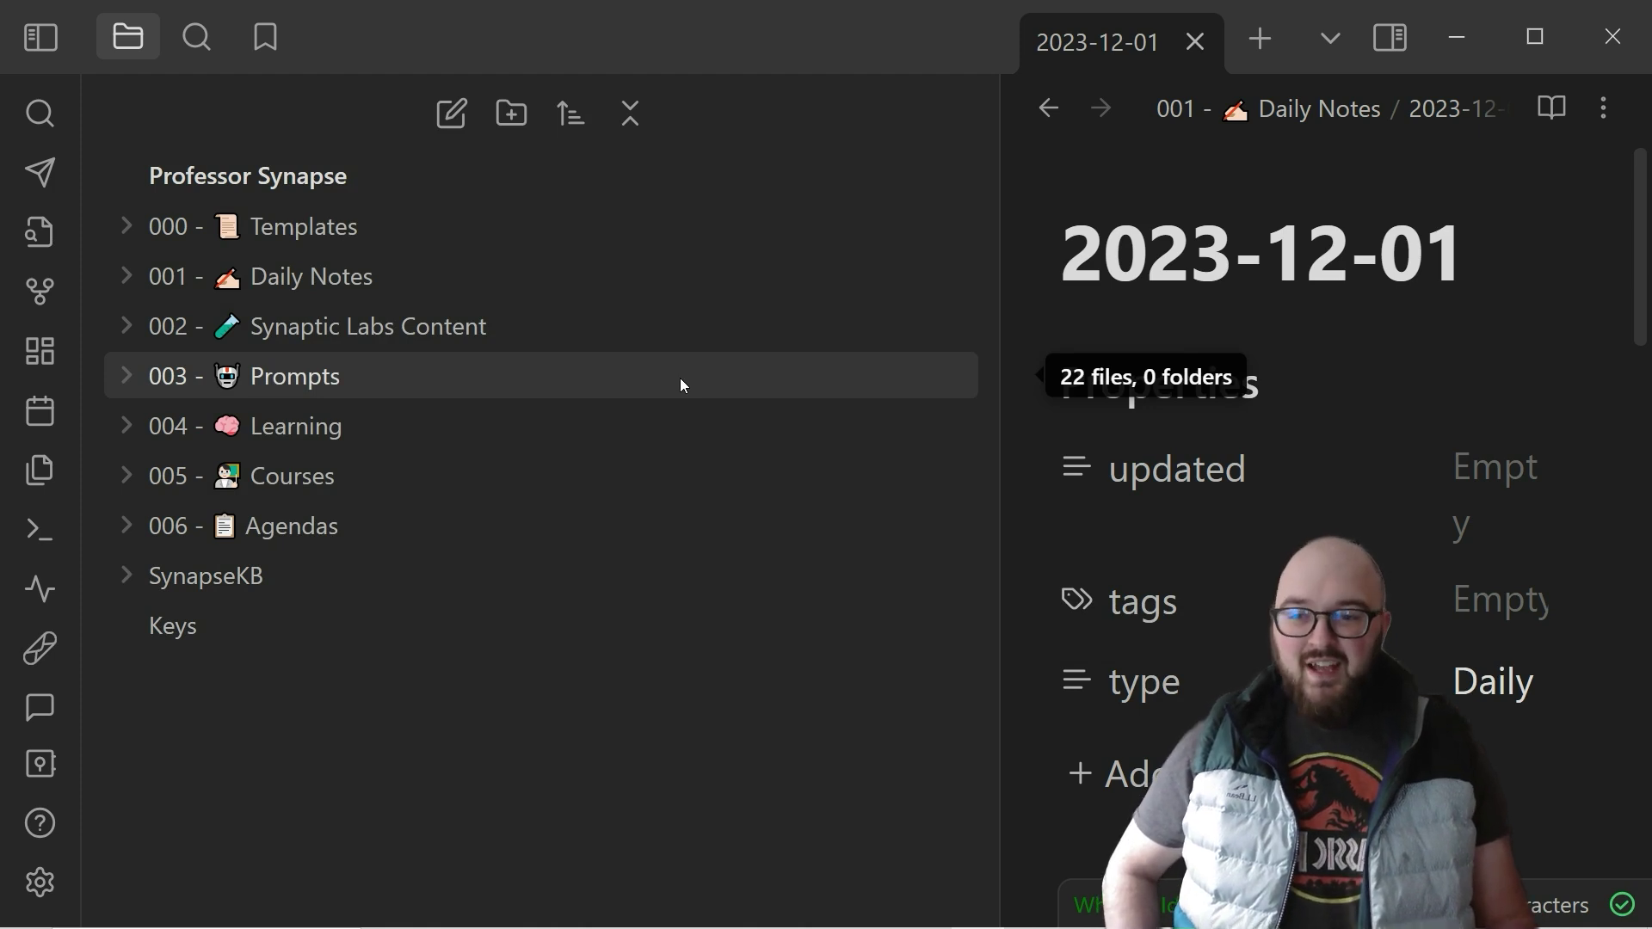
mouse_move(481, 337)
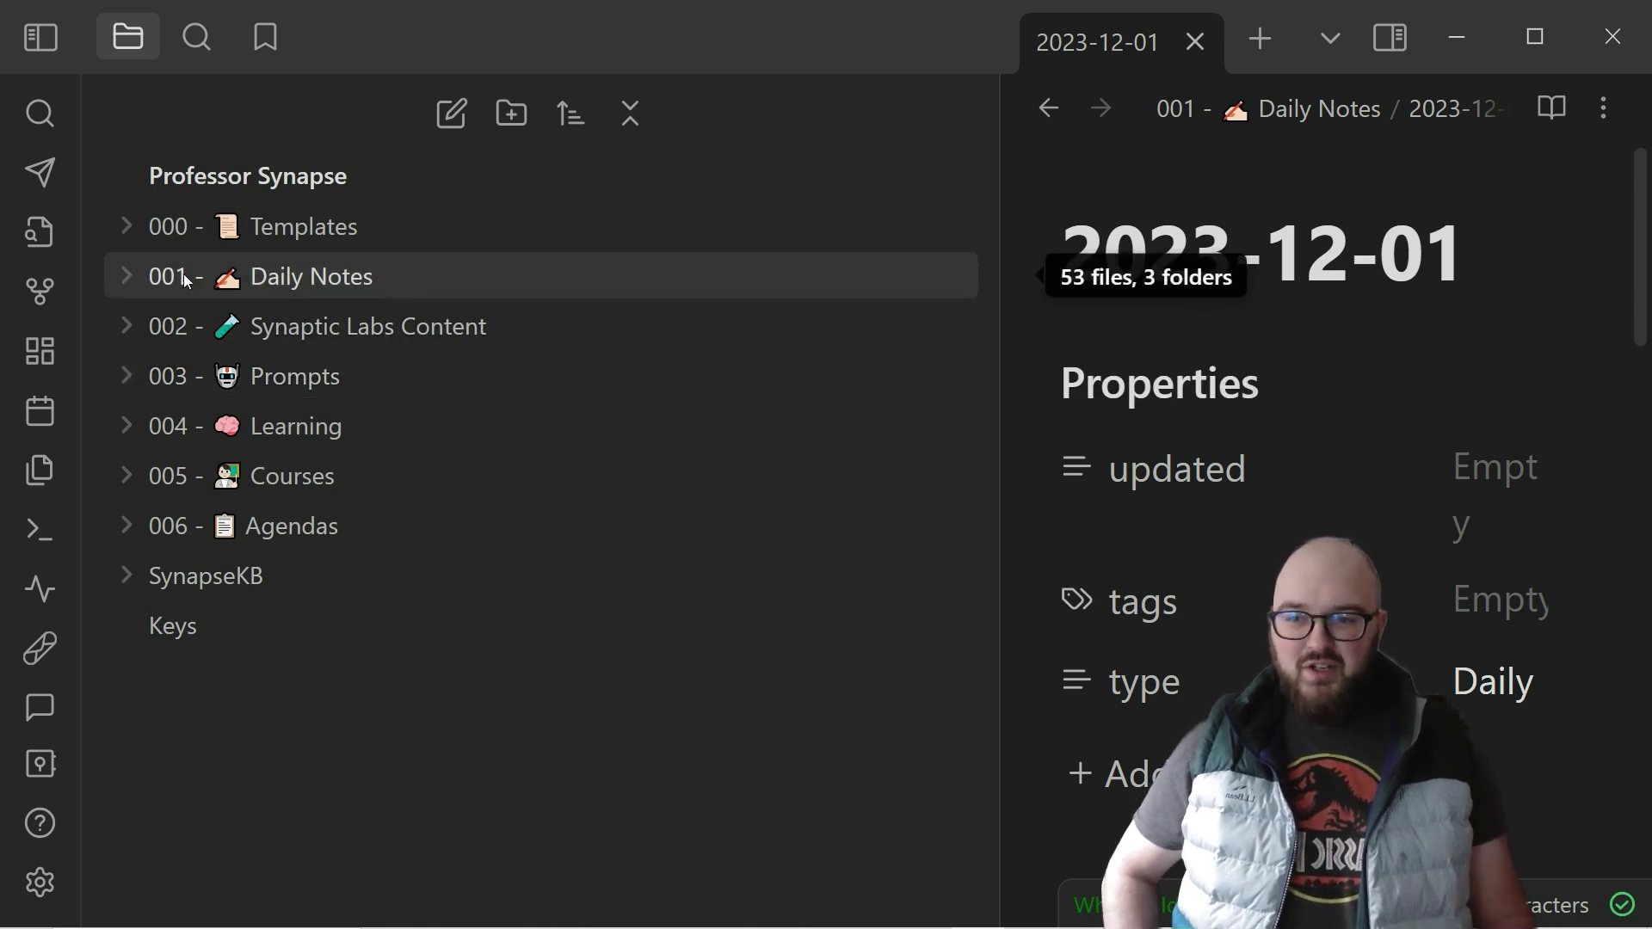
mouse_move(233, 277)
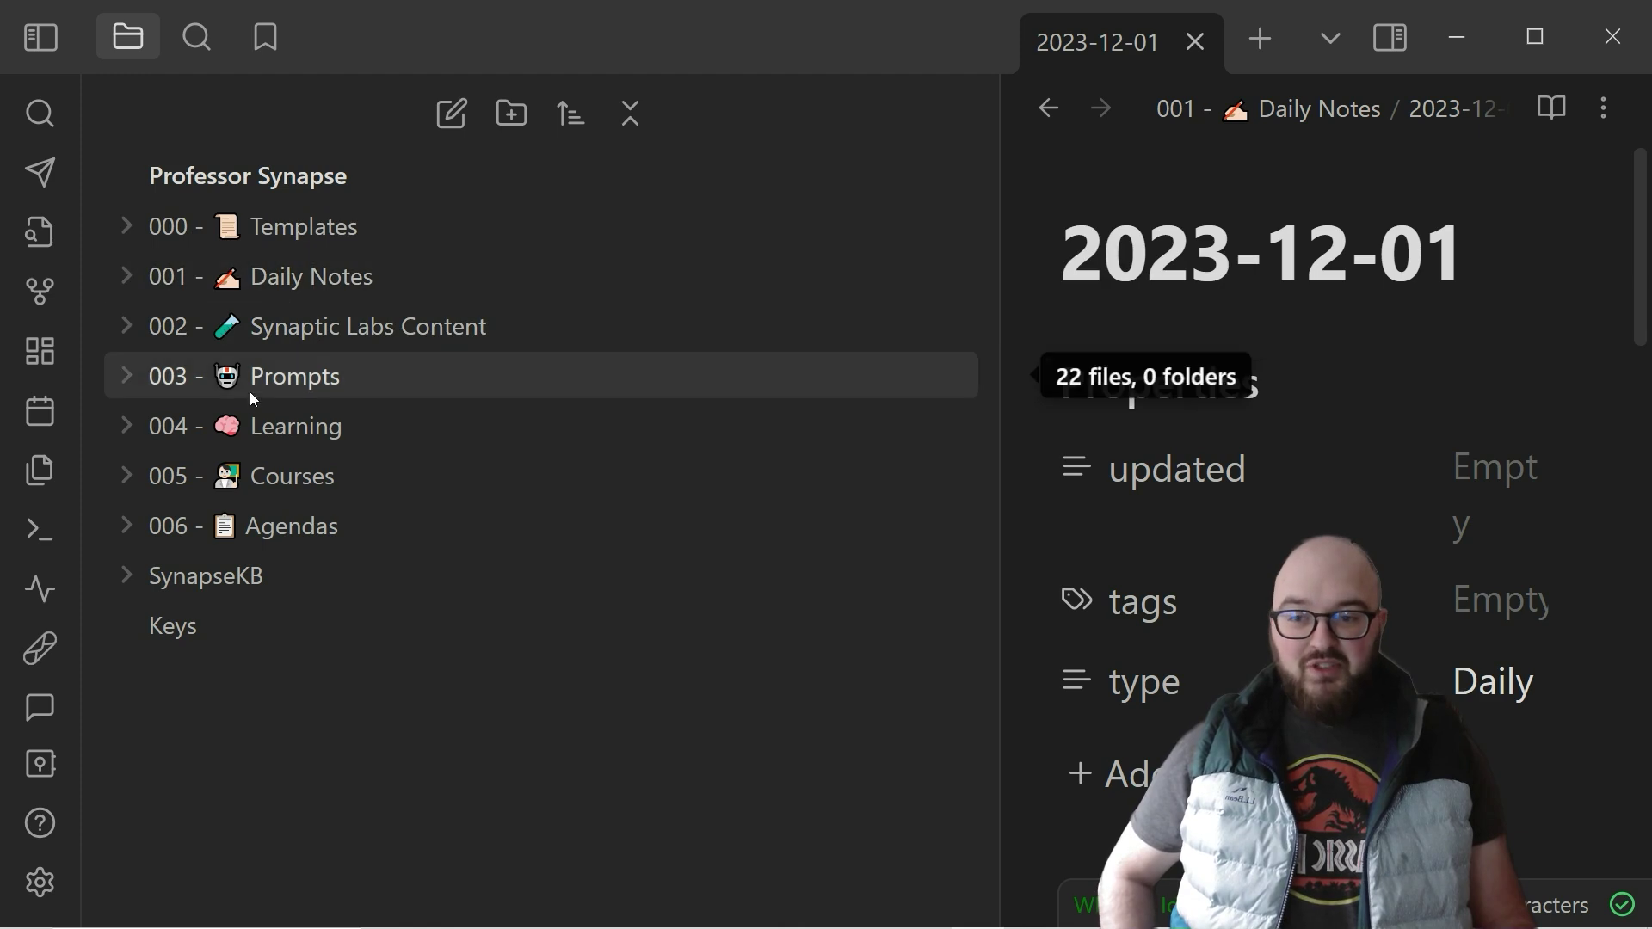
mouse_move(229, 535)
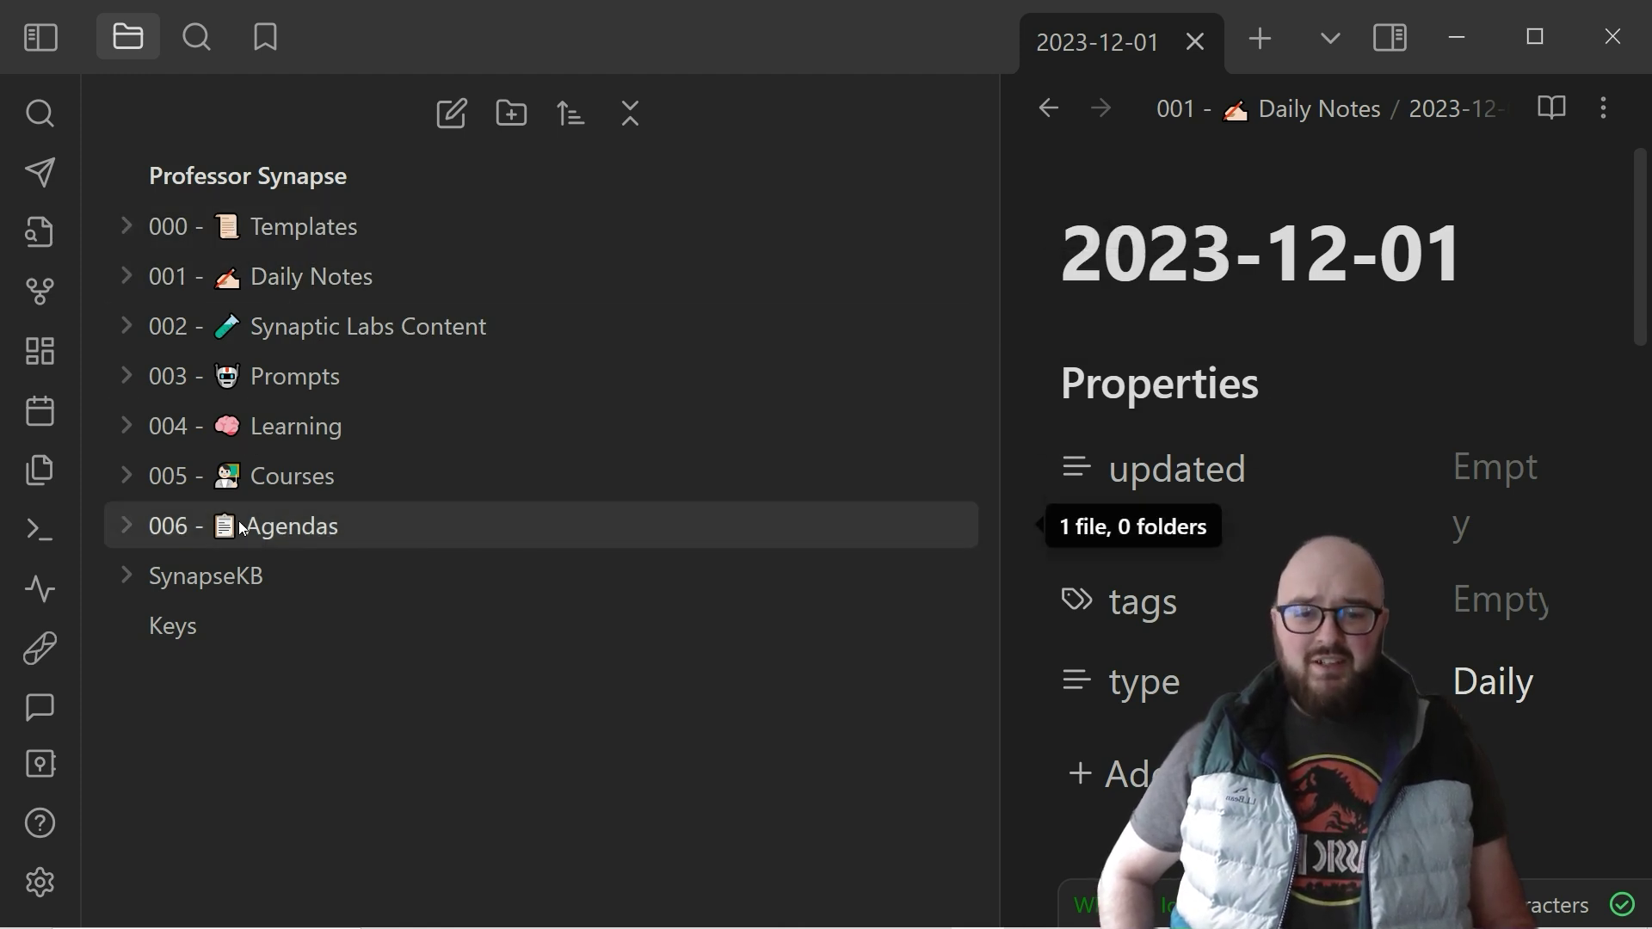
mouse_move(248, 231)
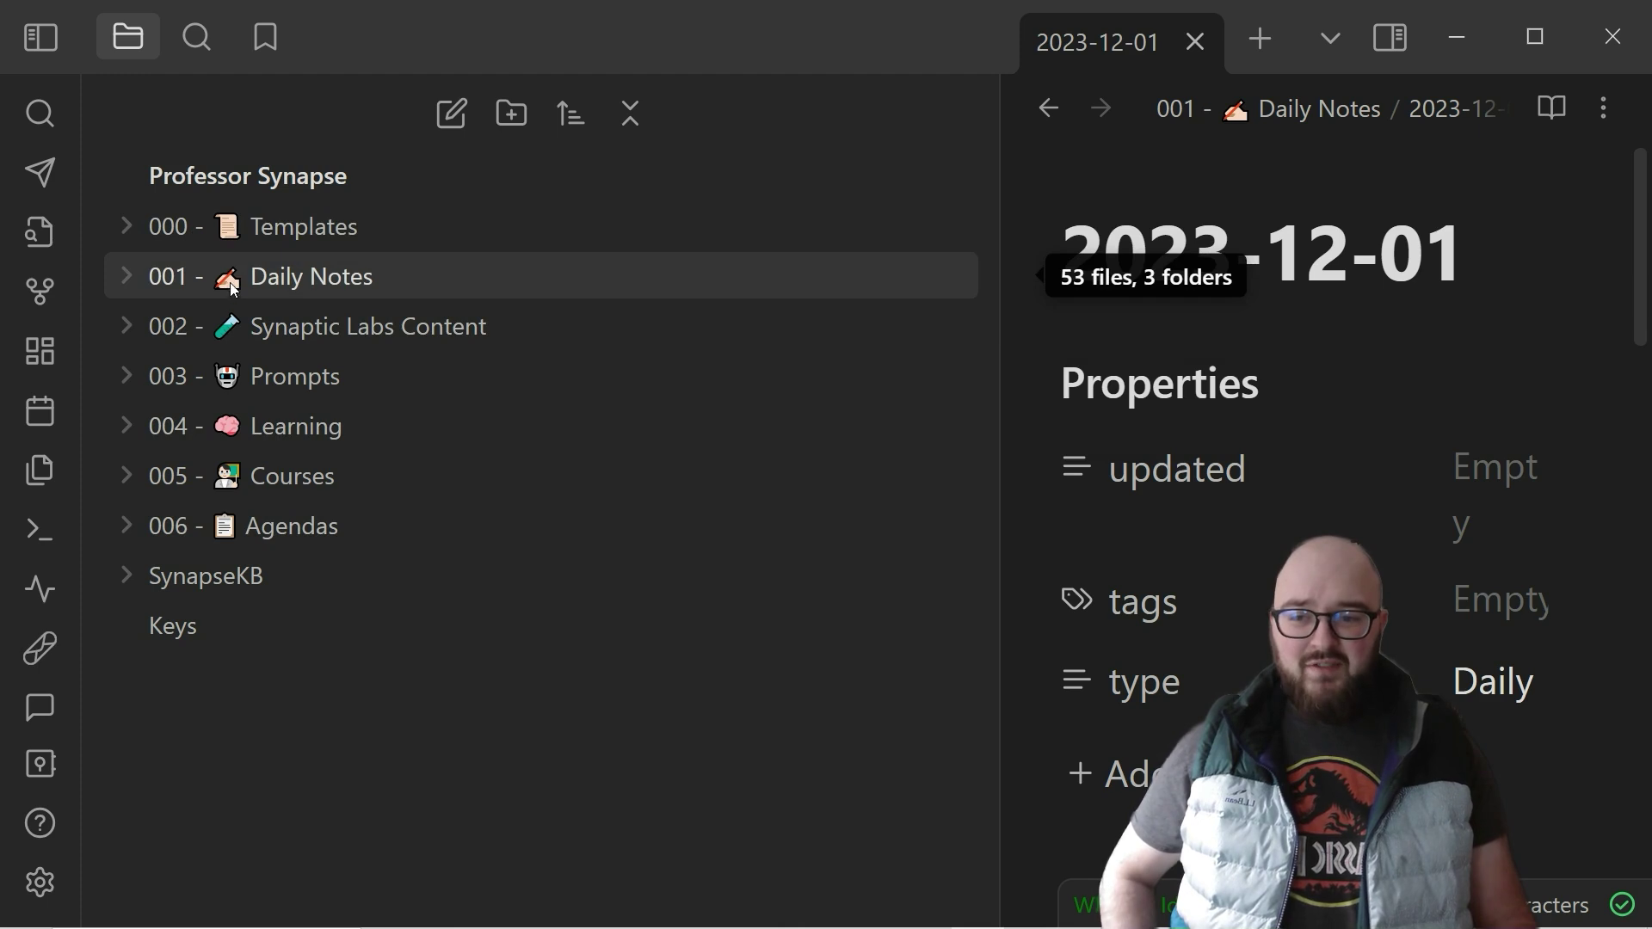
mouse_move(296, 336)
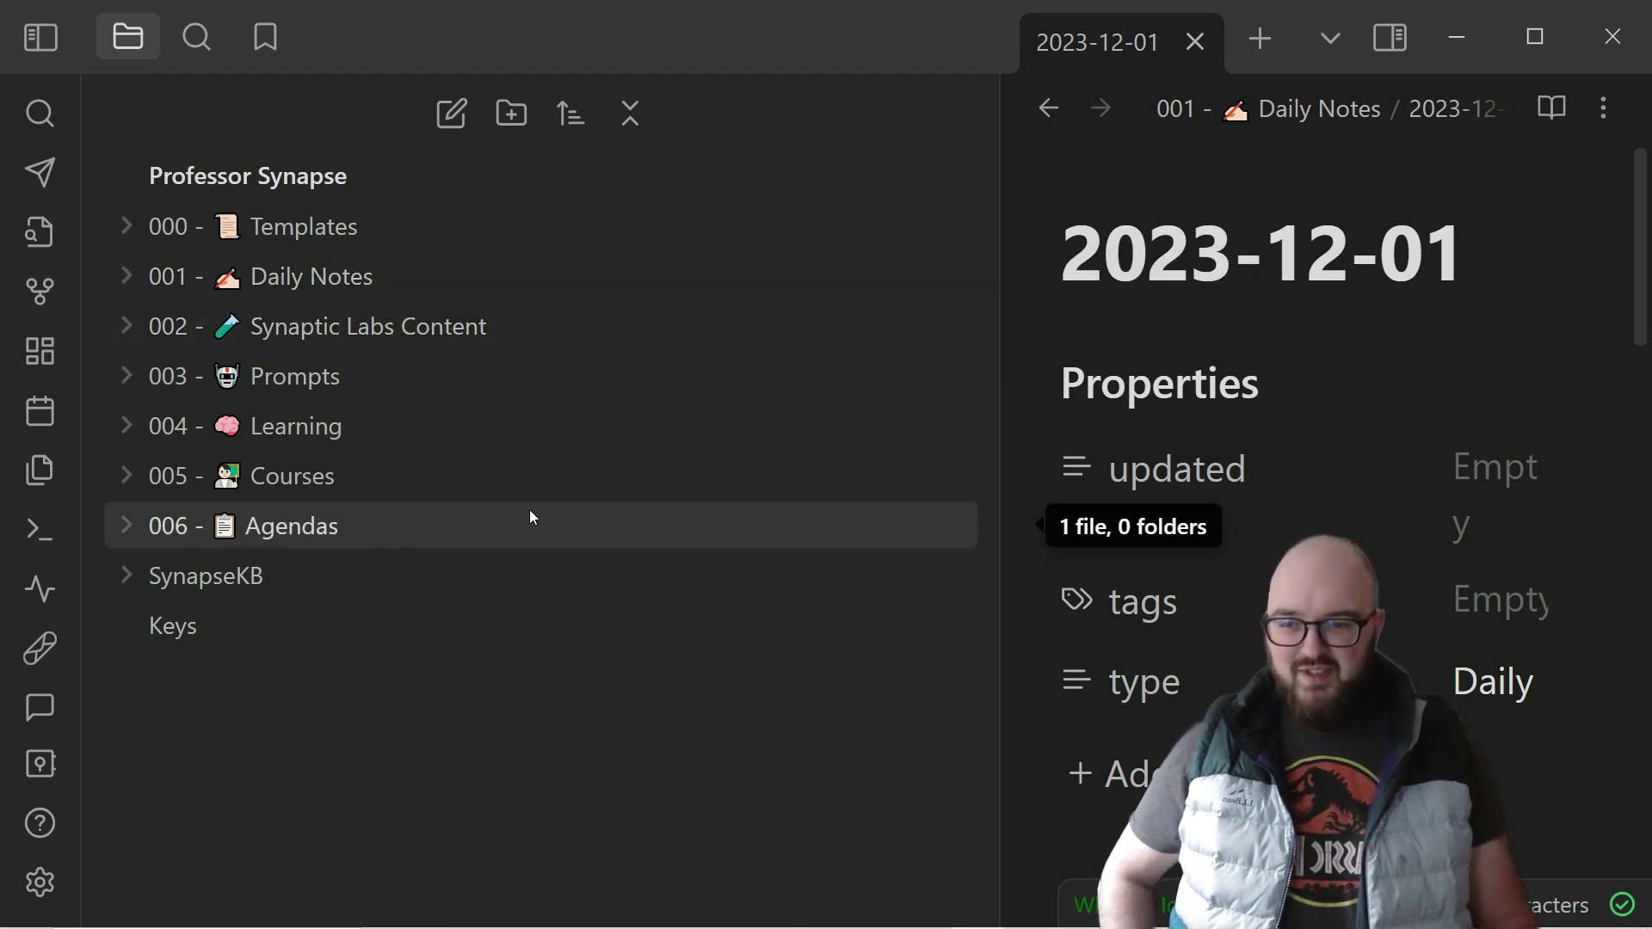
mouse_move(377, 417)
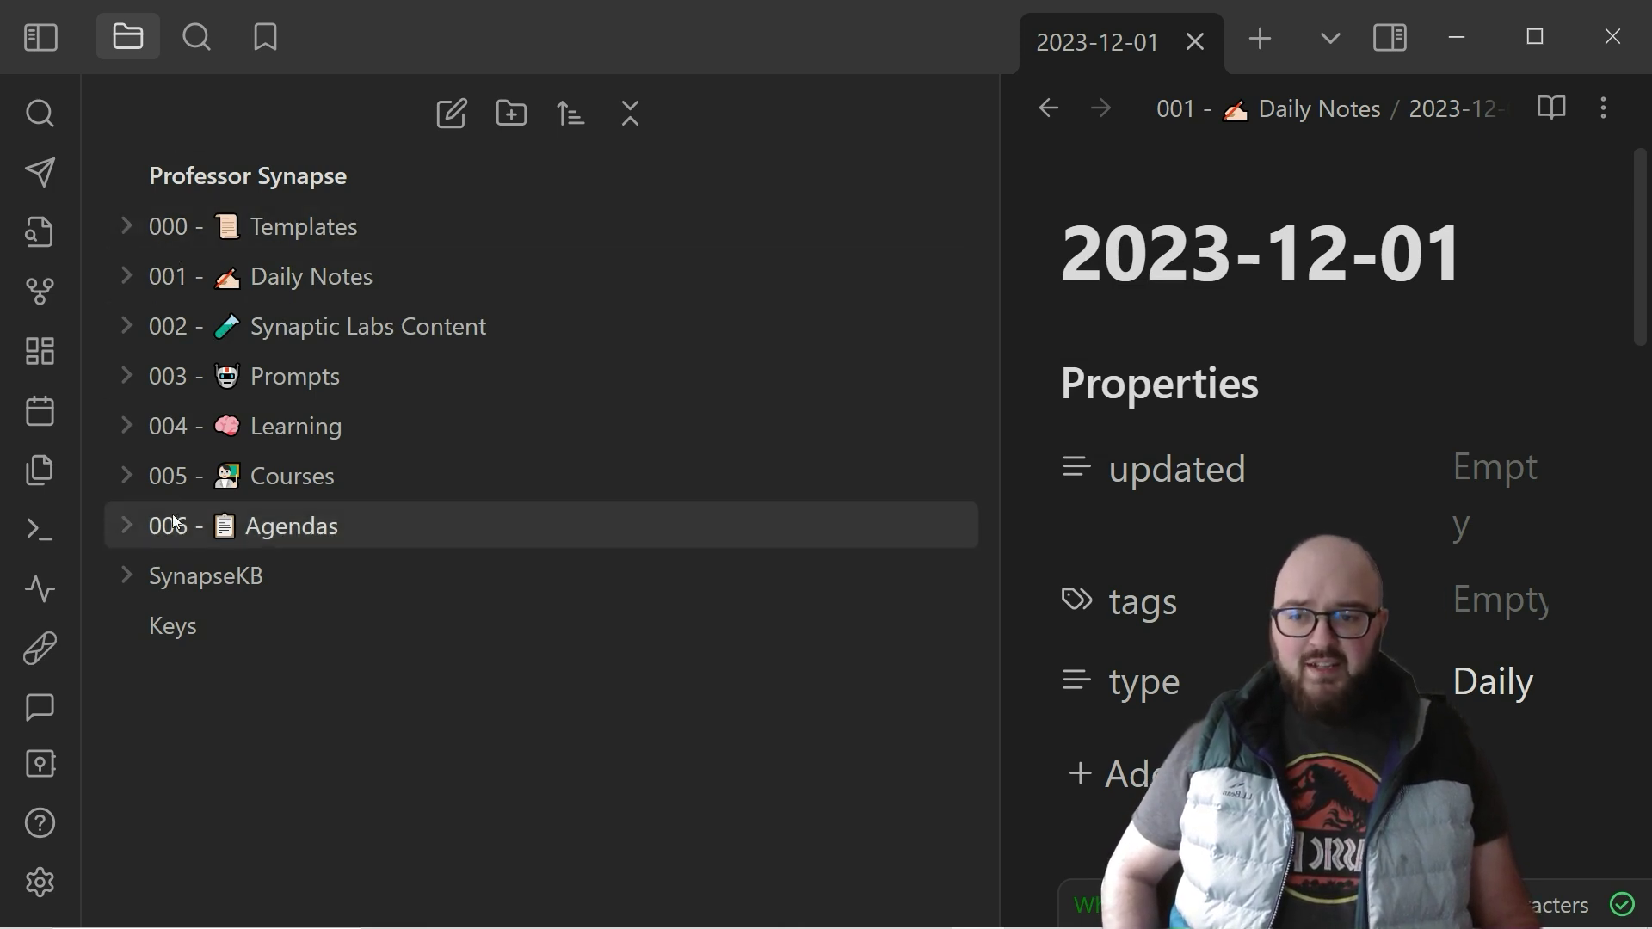
mouse_move(185, 234)
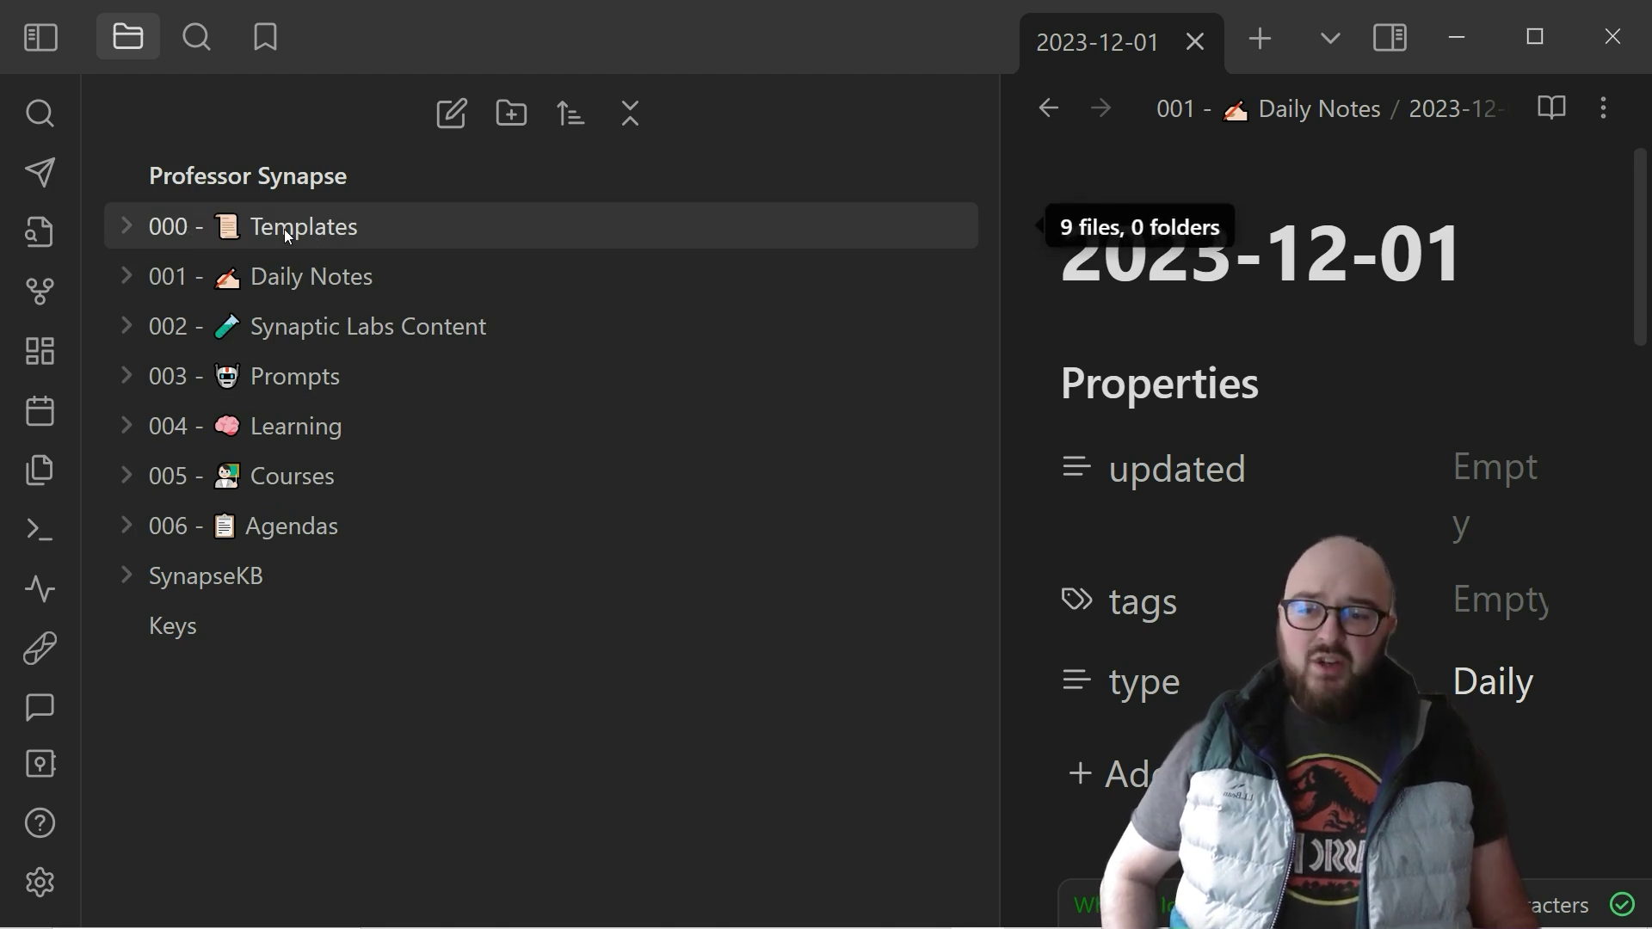
mouse_move(303, 506)
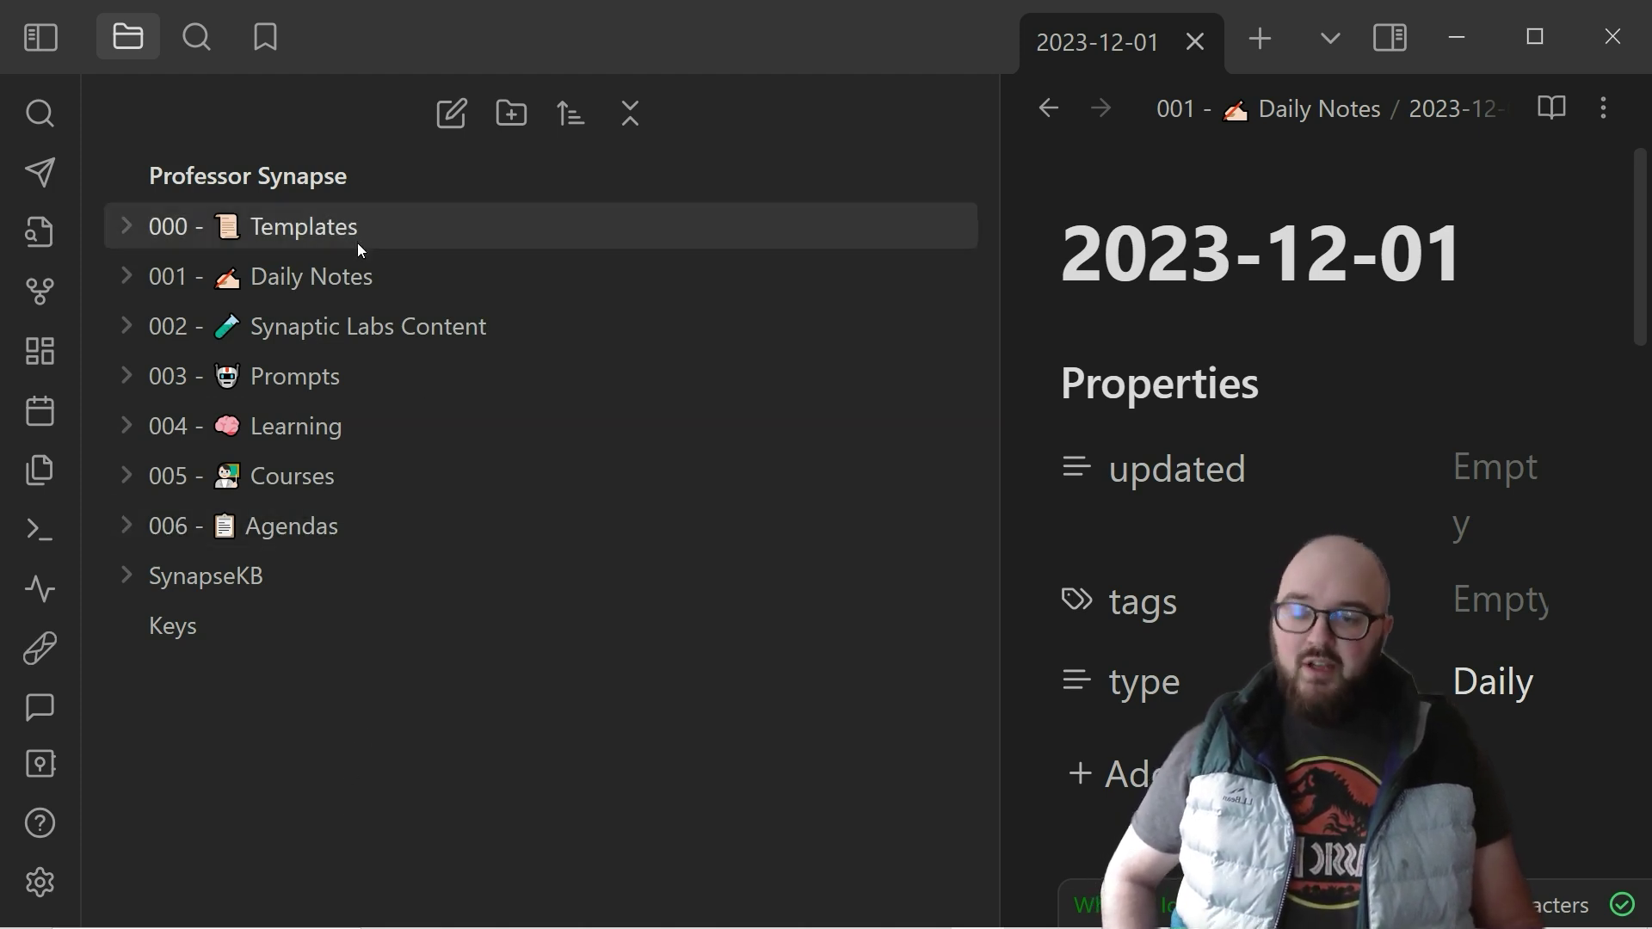
mouse_move(352, 244)
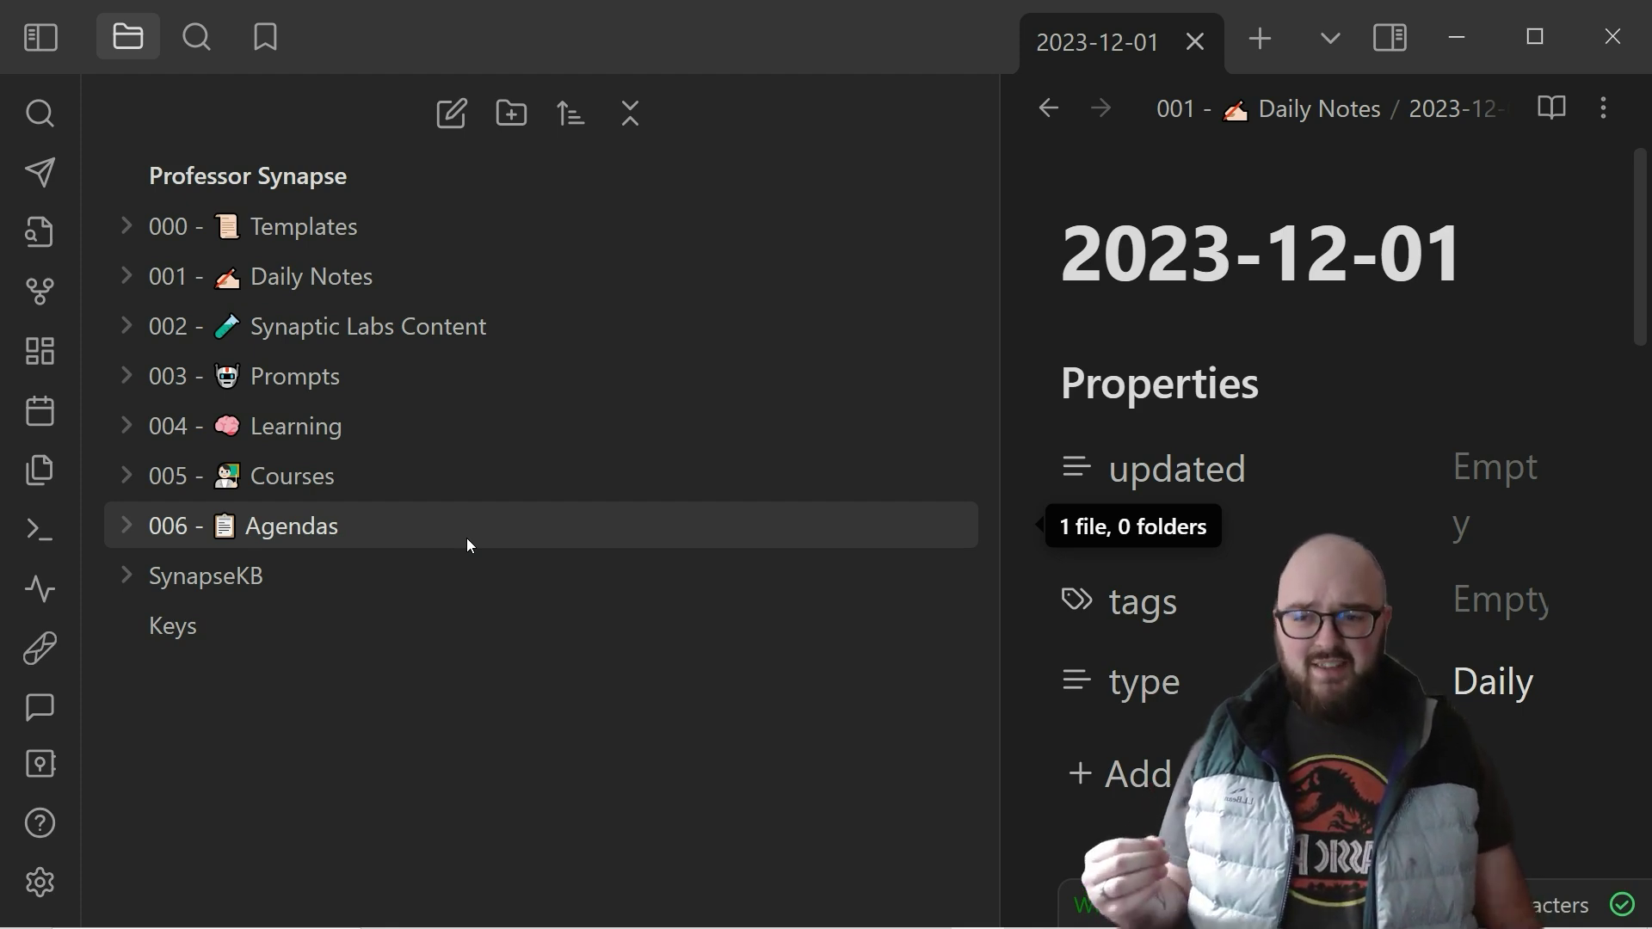
left_click(301, 230)
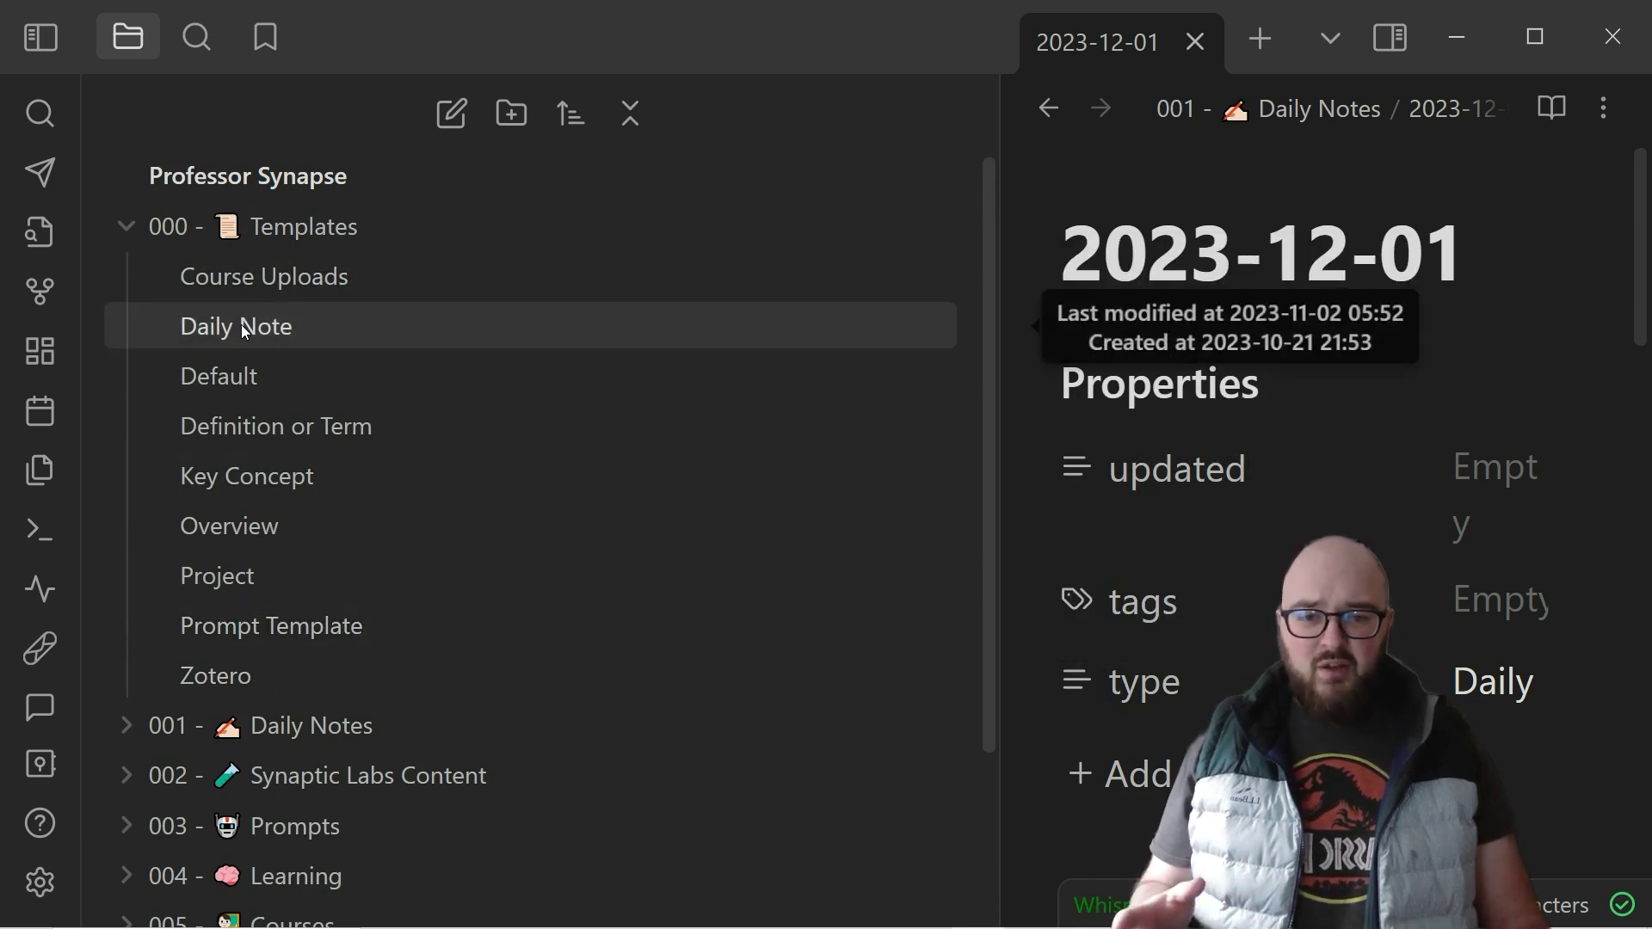
- View the Course Uploads, Daily Note, Default, Definition or Term and Key Concept templates, then collapse Templates
left_click(243, 293)
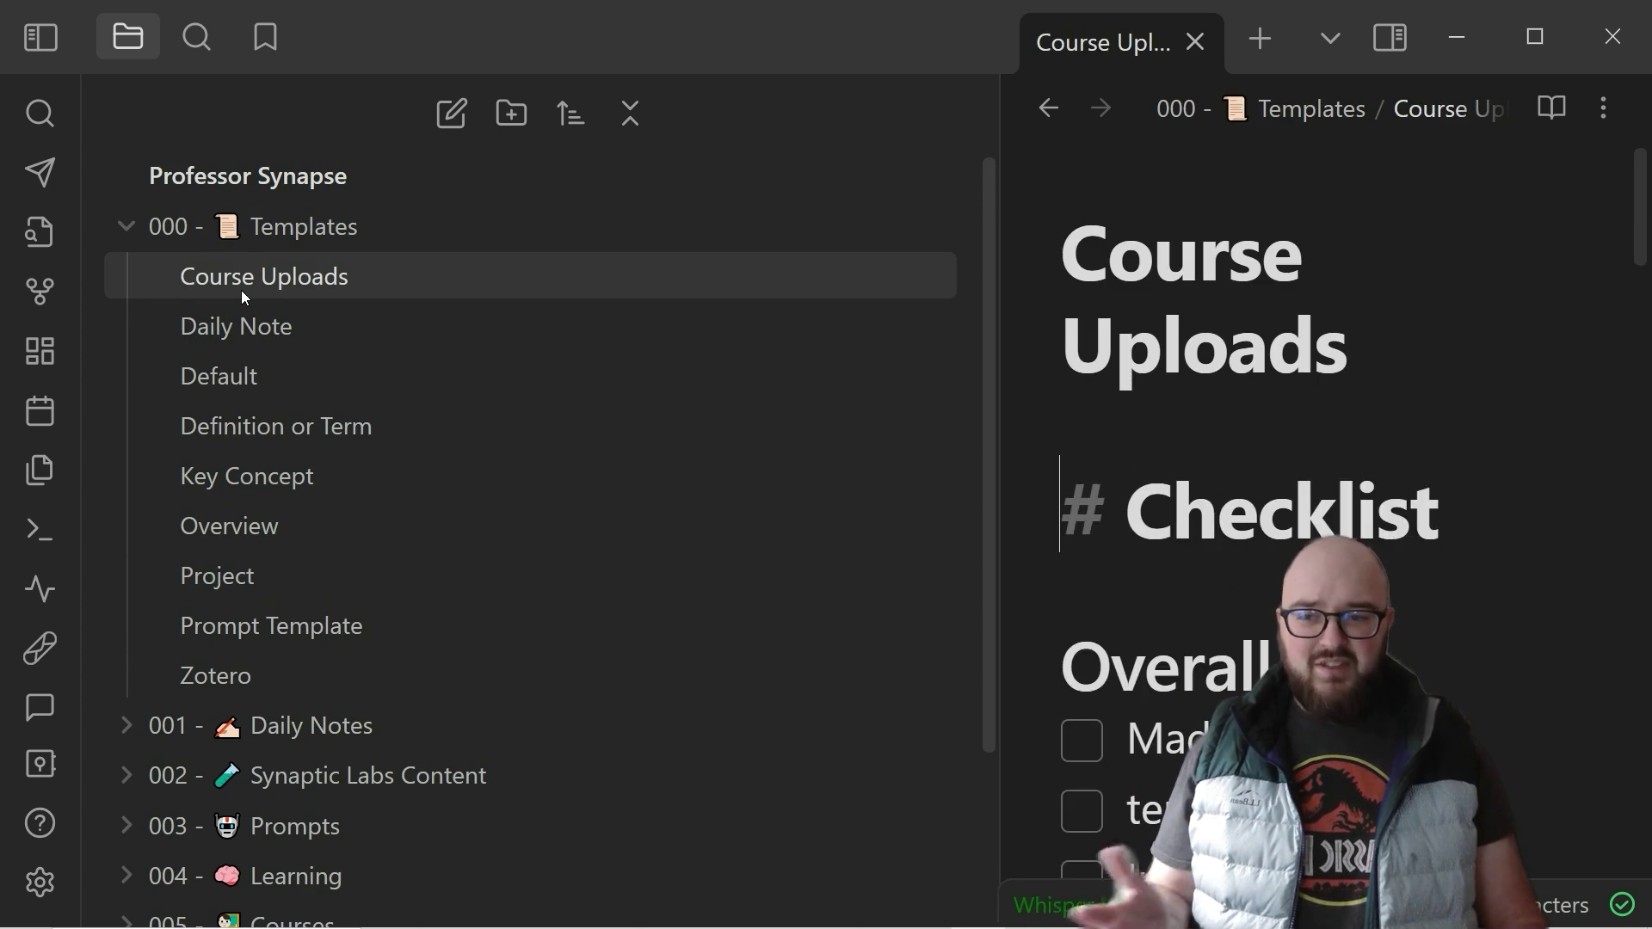
left_click(246, 341)
left_click(241, 385)
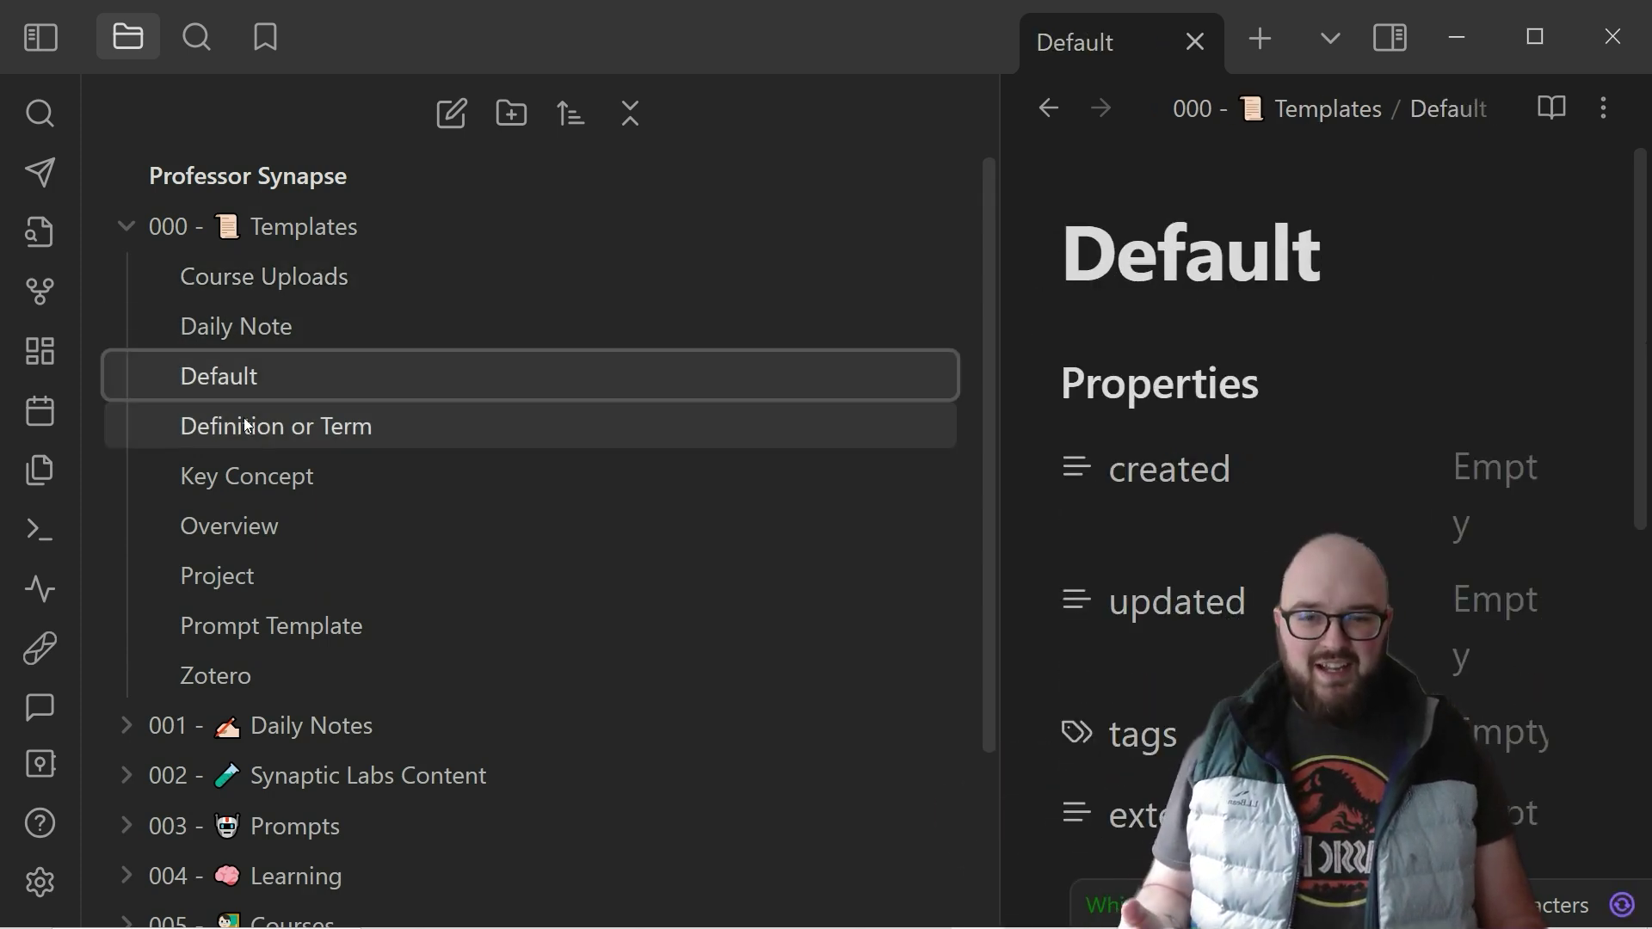
left_click(251, 439)
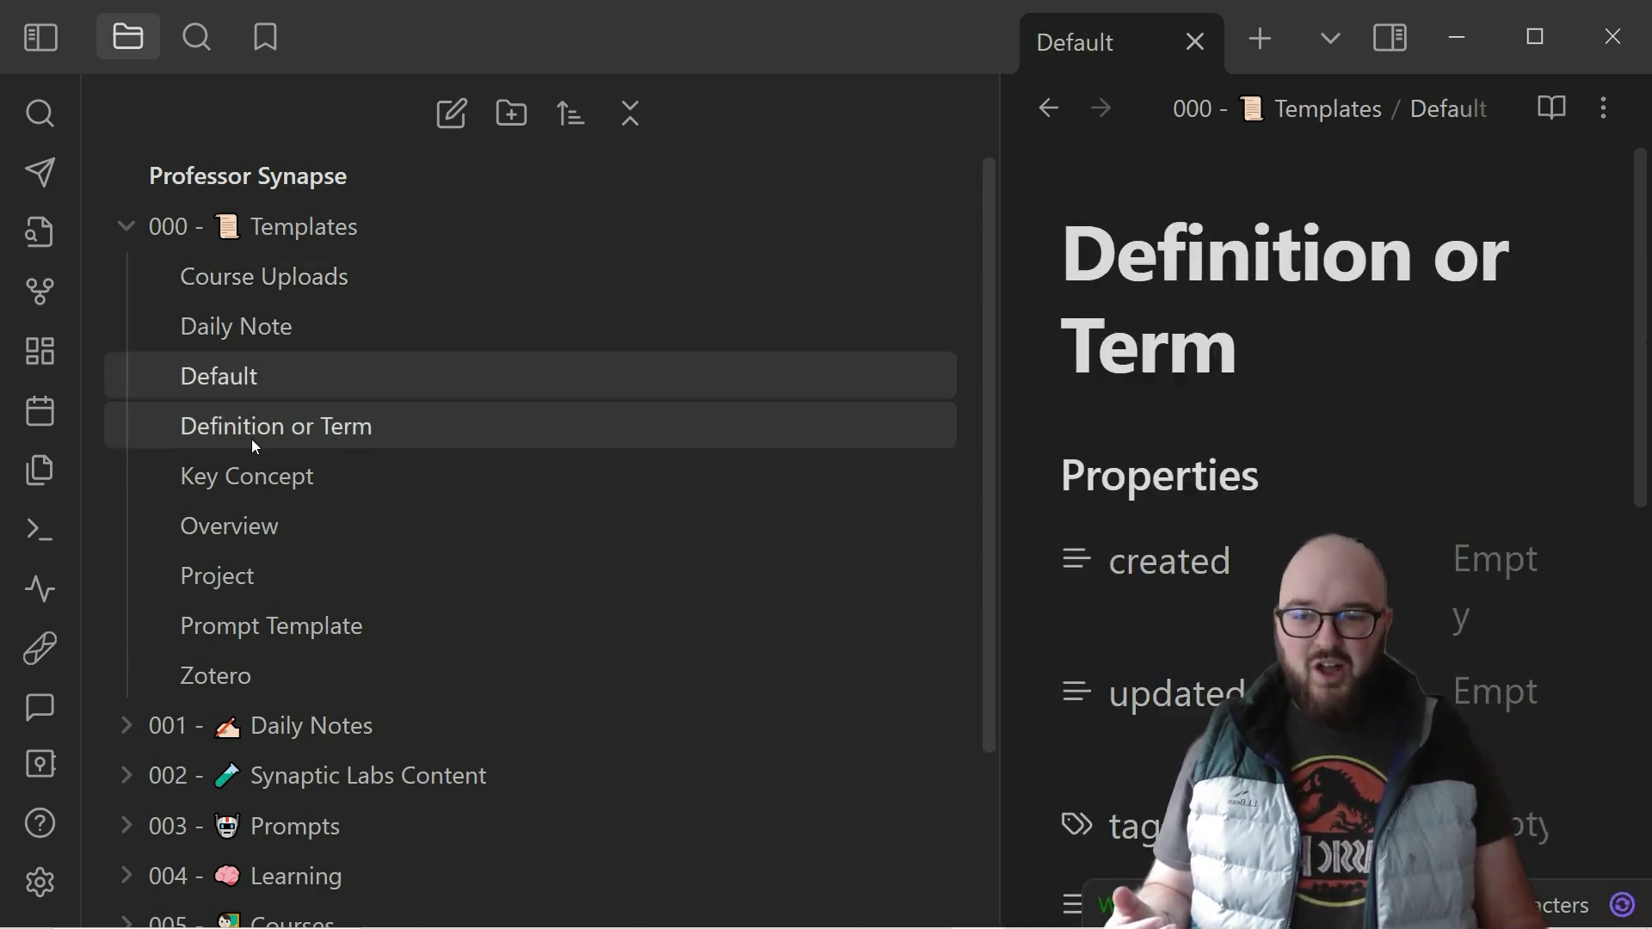
left_click(252, 484)
scroll(1058, 490, "down", 5)
scroll(1325, 517, "down", 3)
scroll(1325, 517, "up", 10)
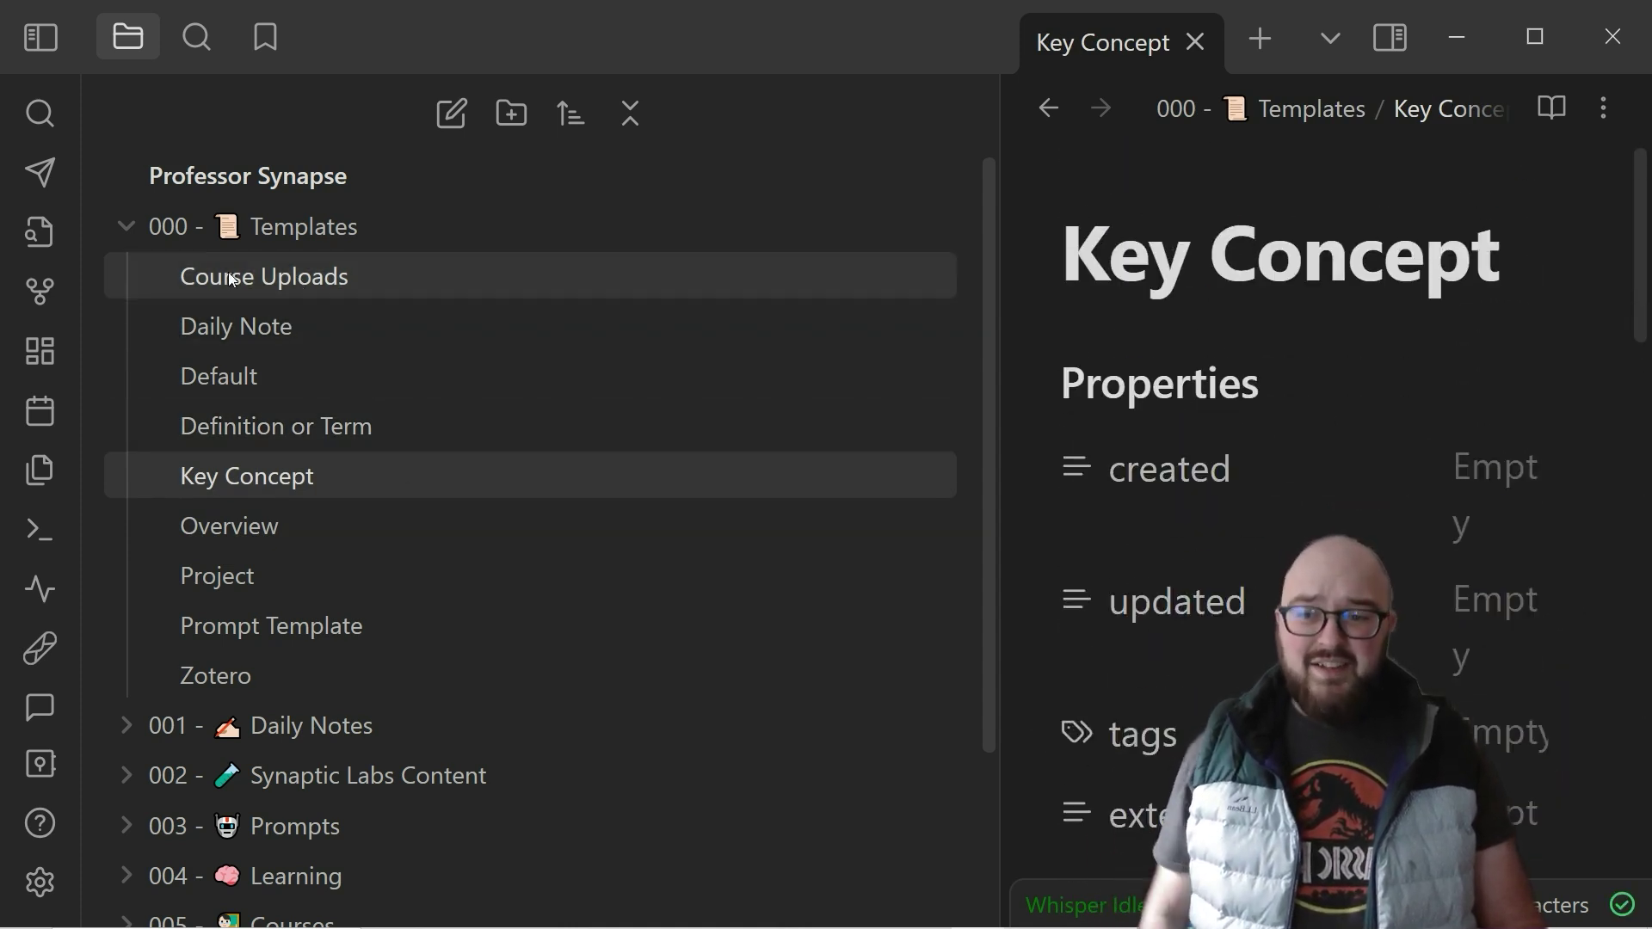
left_click(125, 227)
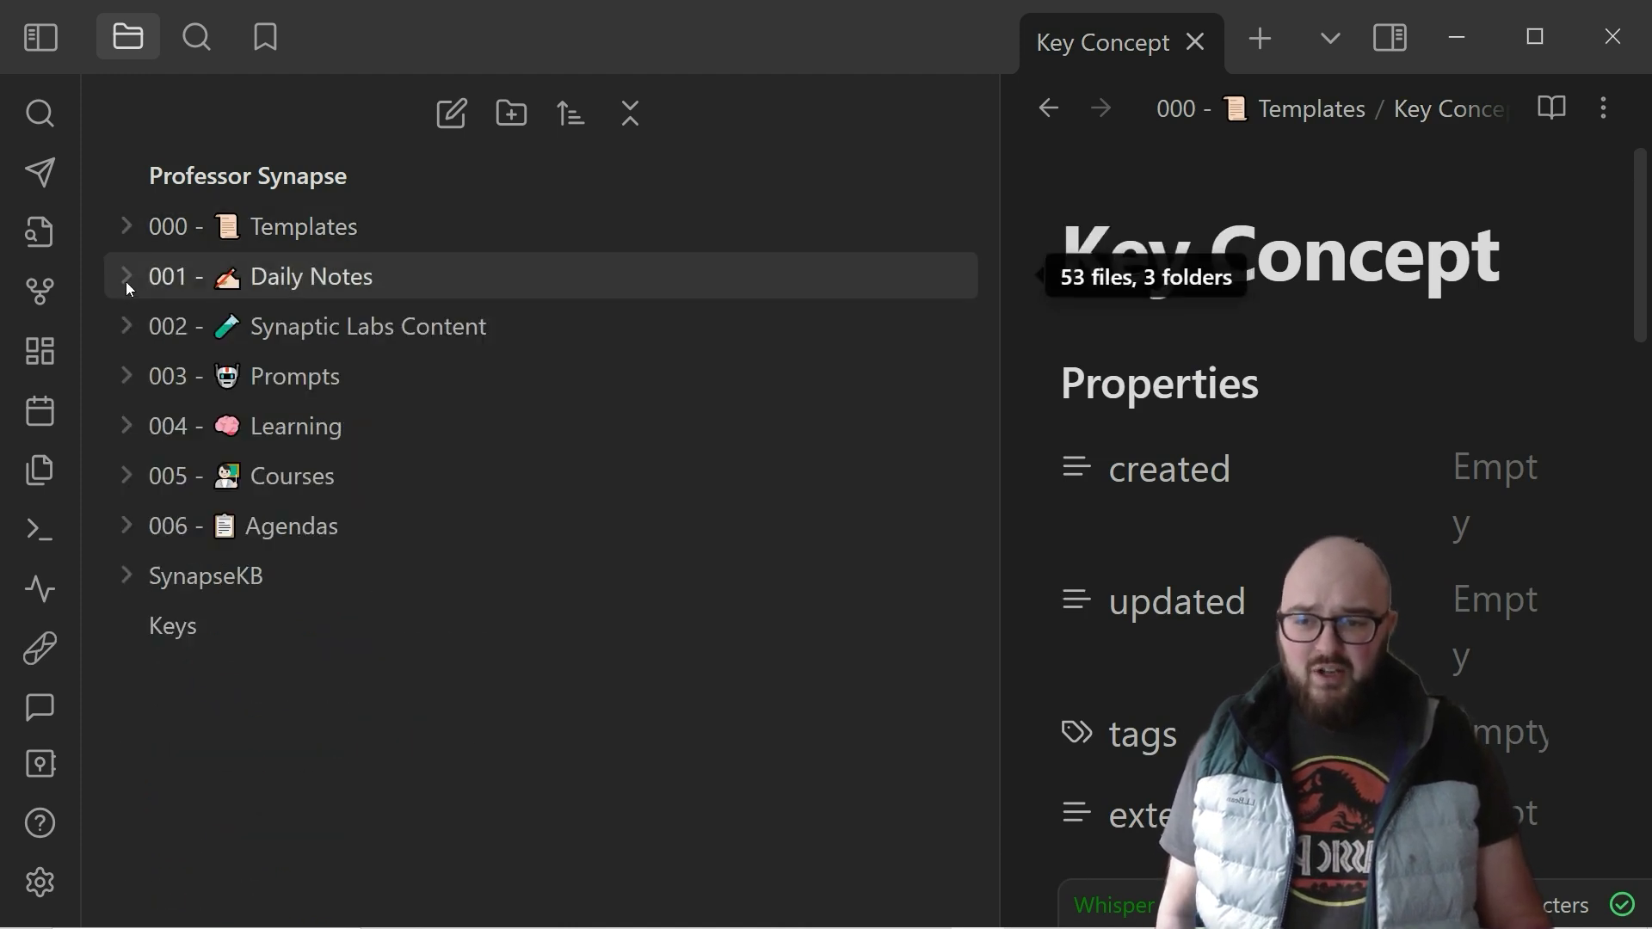
- Expand 001 - Daily Notes and drag notes 2023-11-27 to 2023-11-30 into 2023-11
left_click(126, 282)
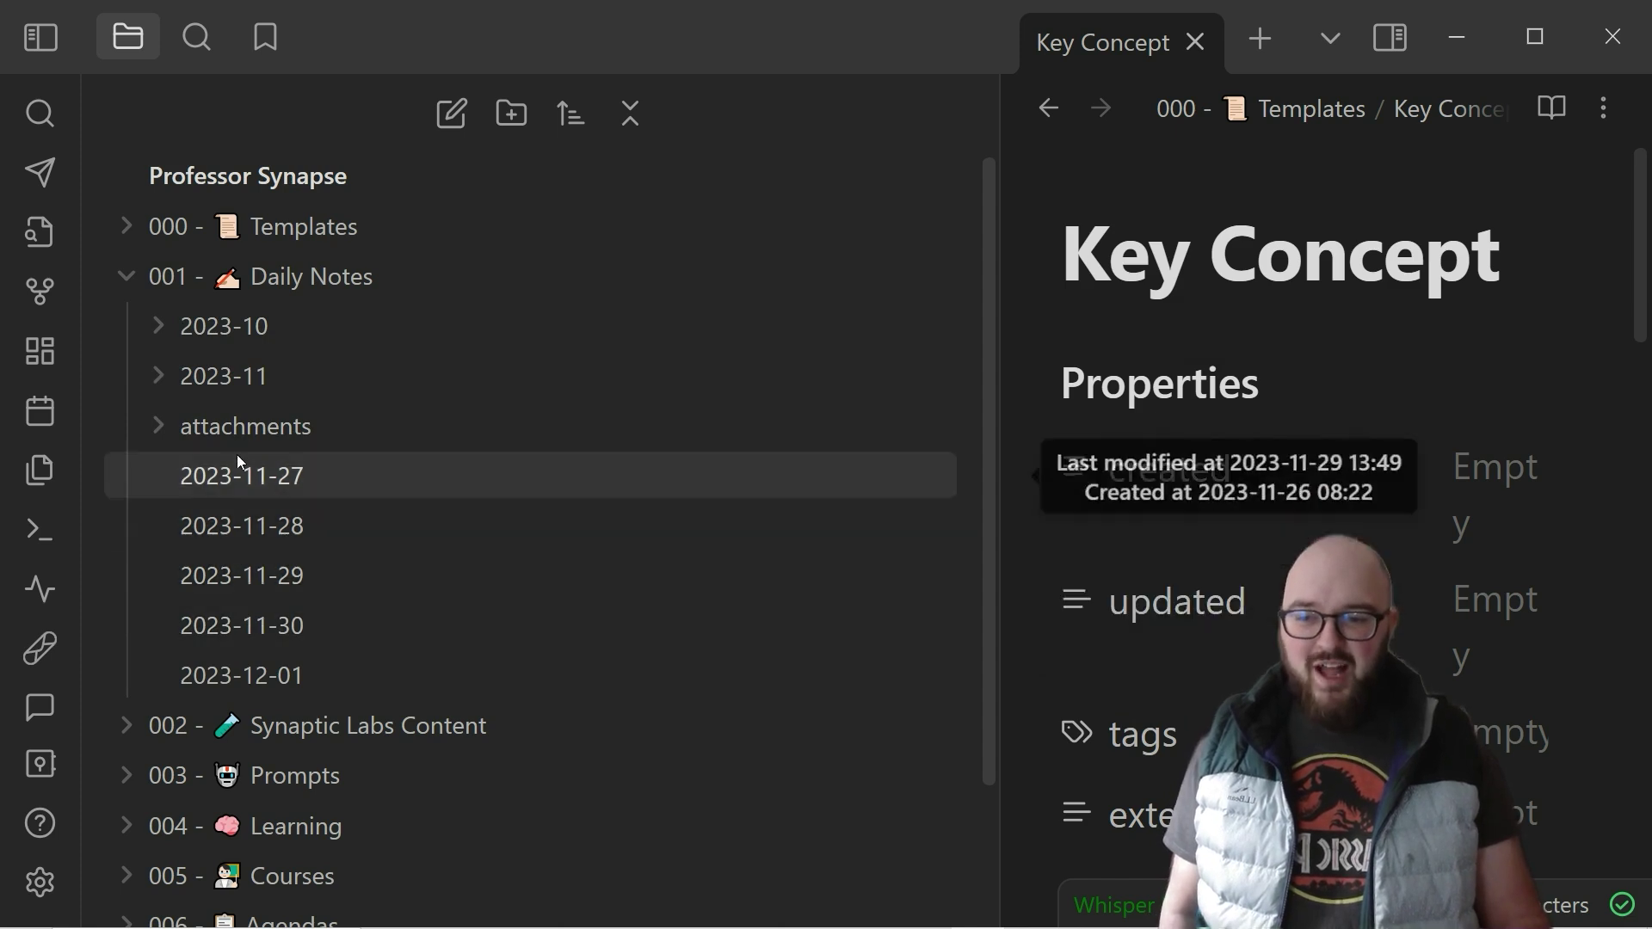
left_click(245, 484)
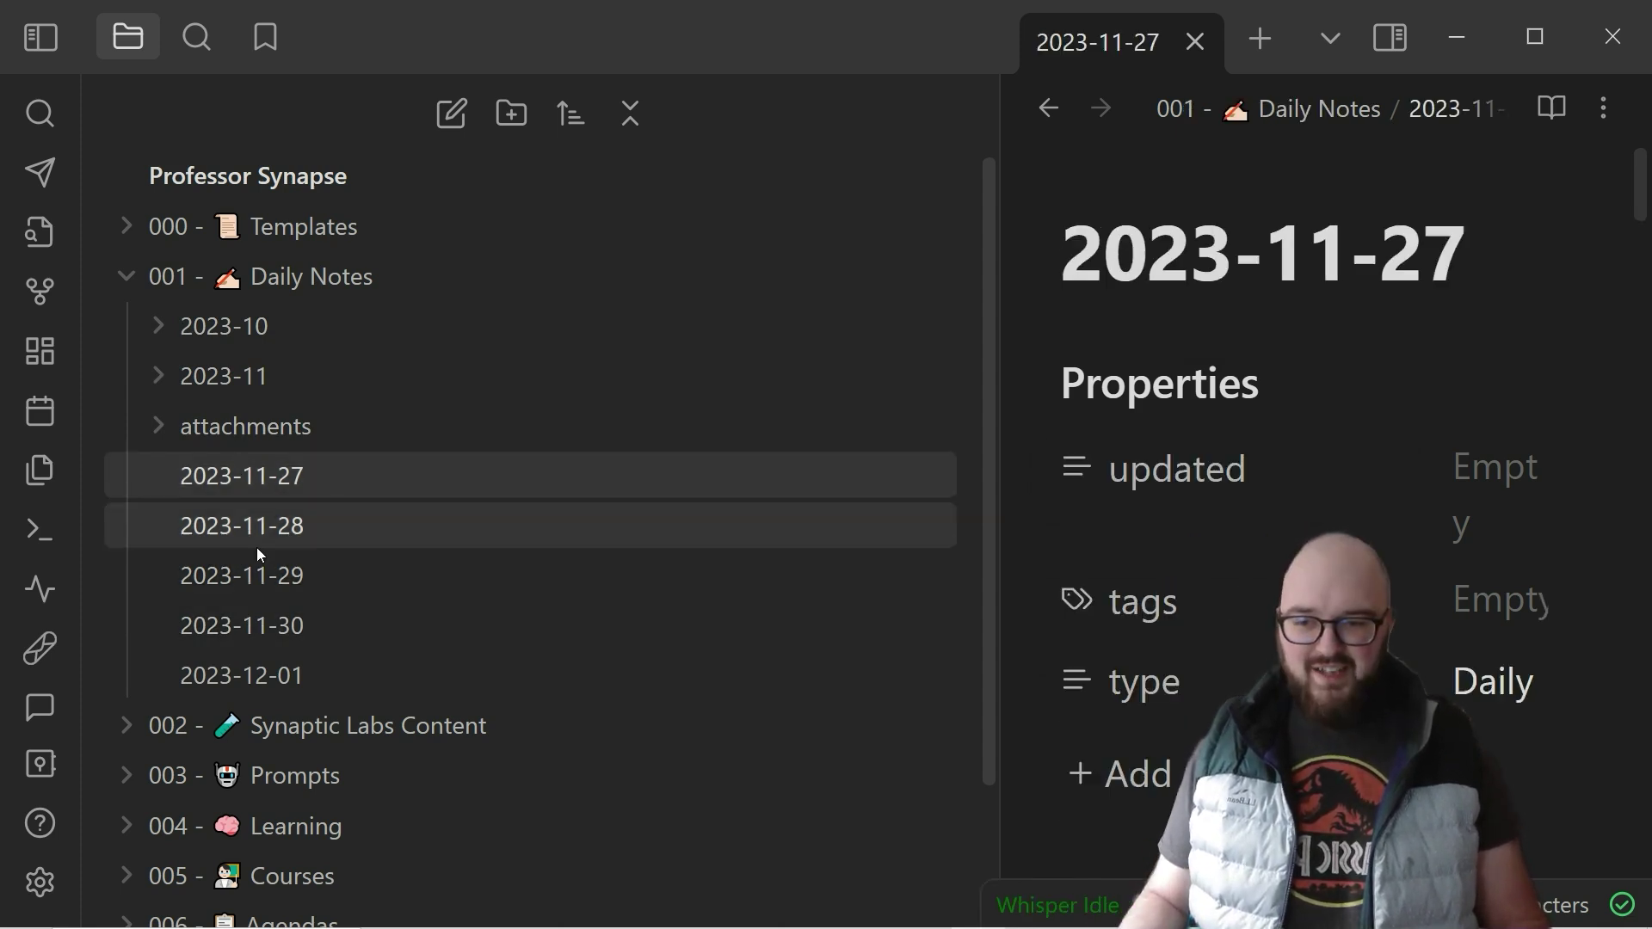
left_click(263, 614, "shift")
left_click_drag(221, 564, 247, 378)
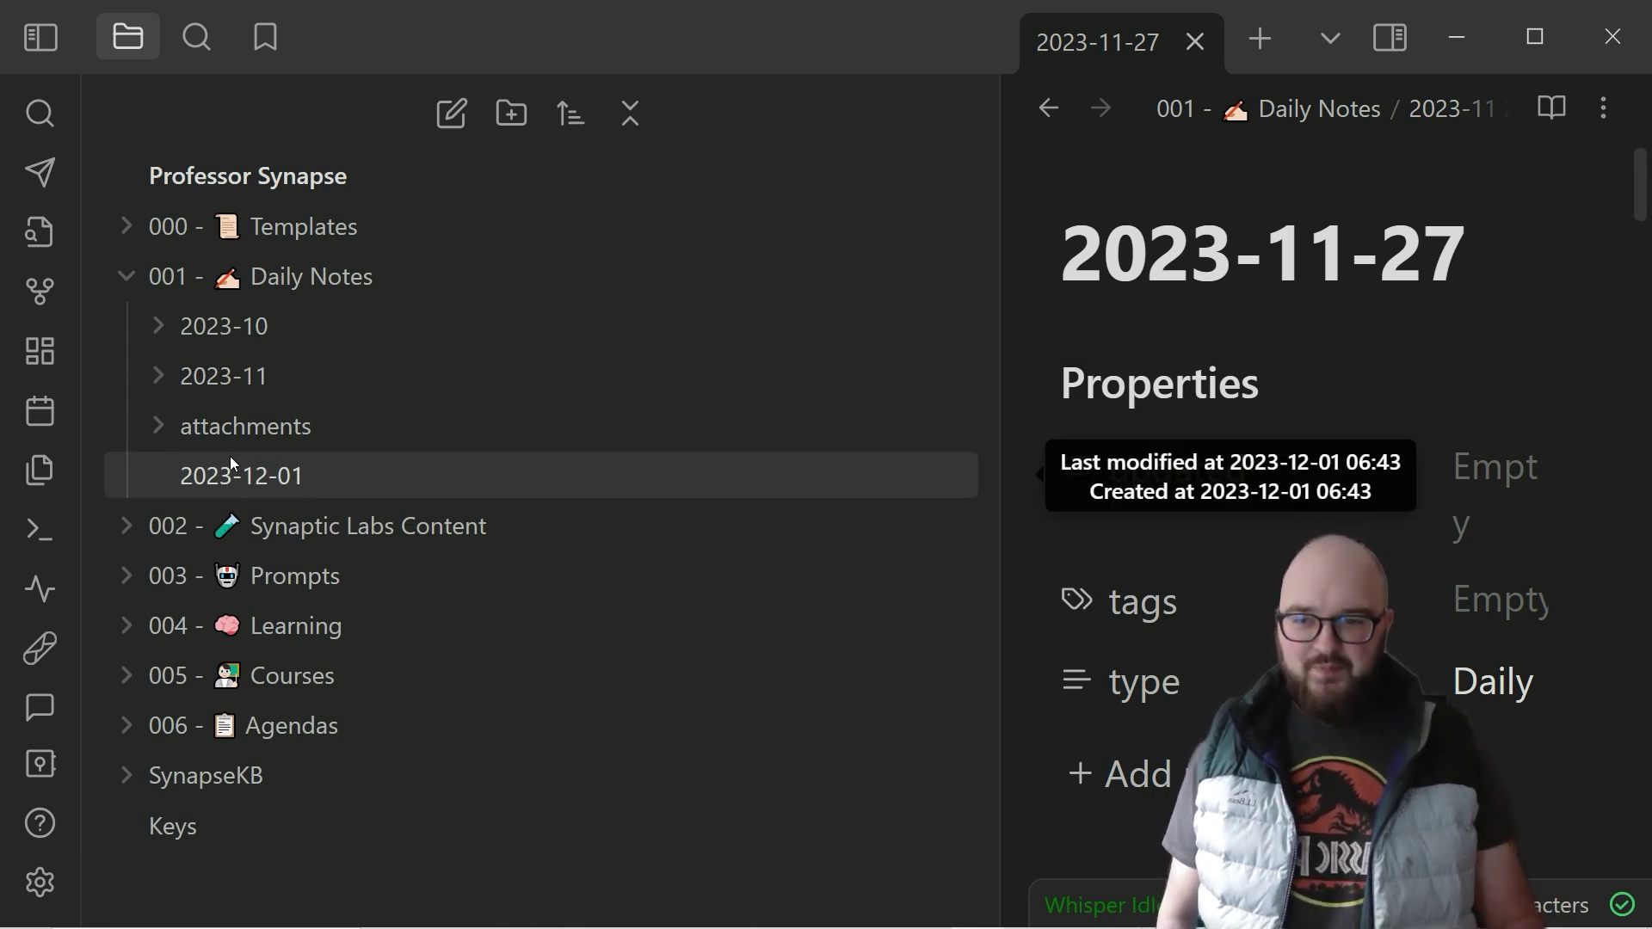
- Fold Daily Notes, expand 002 - Synaptic Labs Content, and browse its Workflows, Experiments and Ideas subfolders
left_click(128, 280)
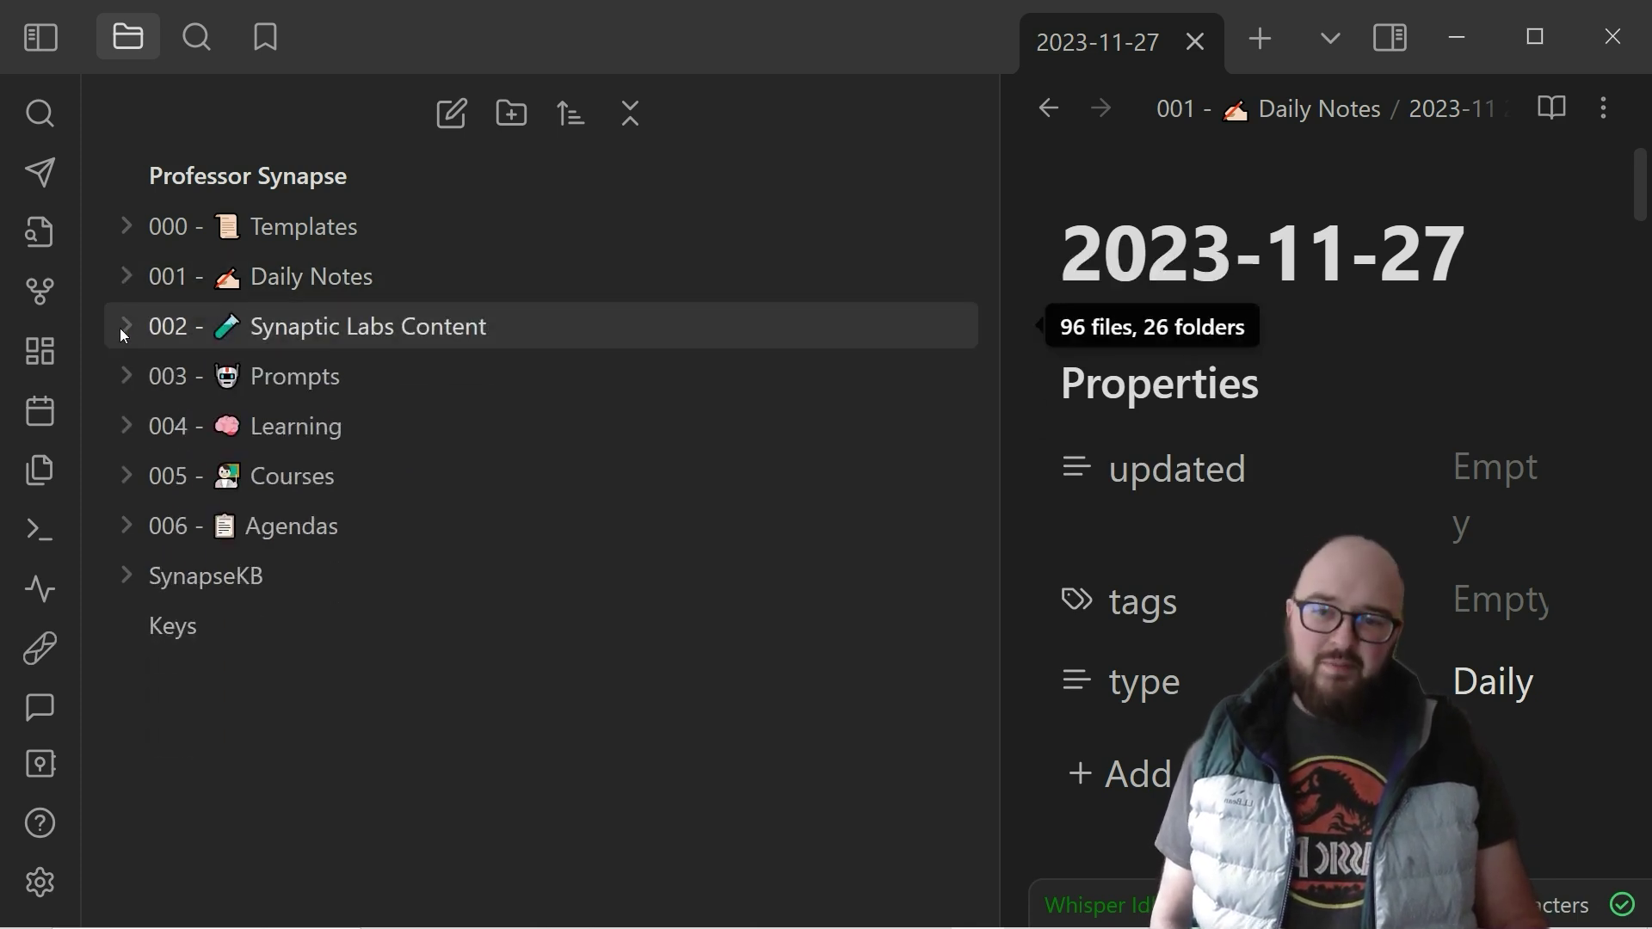
left_click(120, 329)
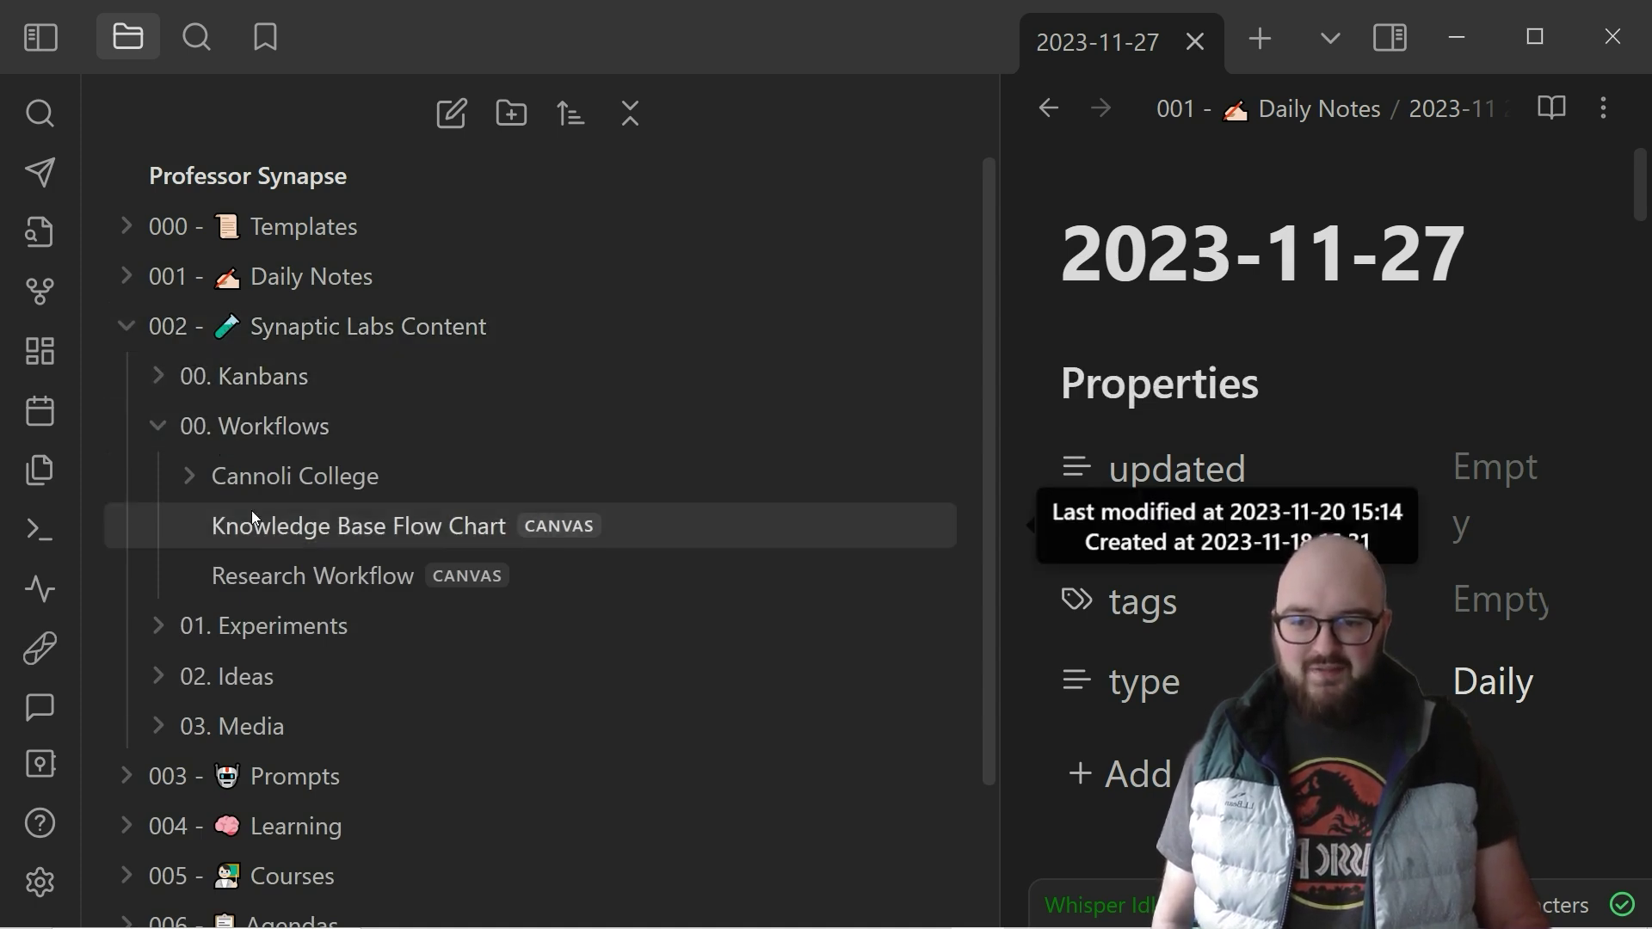
left_click(162, 431)
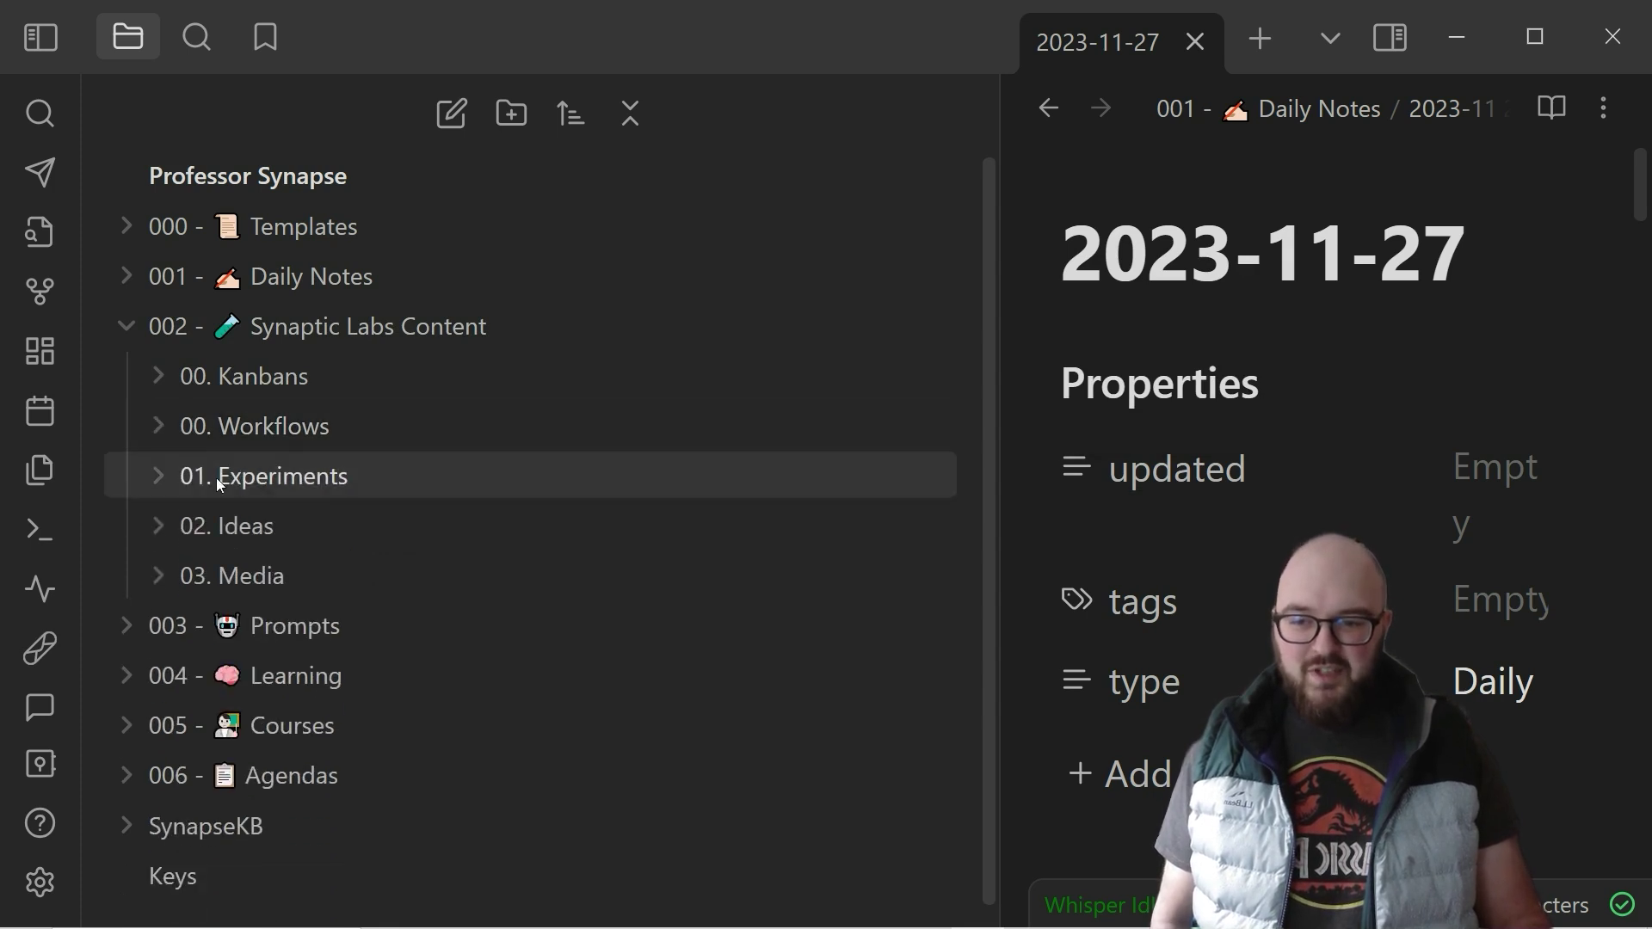
left_click(218, 476)
left_click(218, 477)
left_click(226, 531)
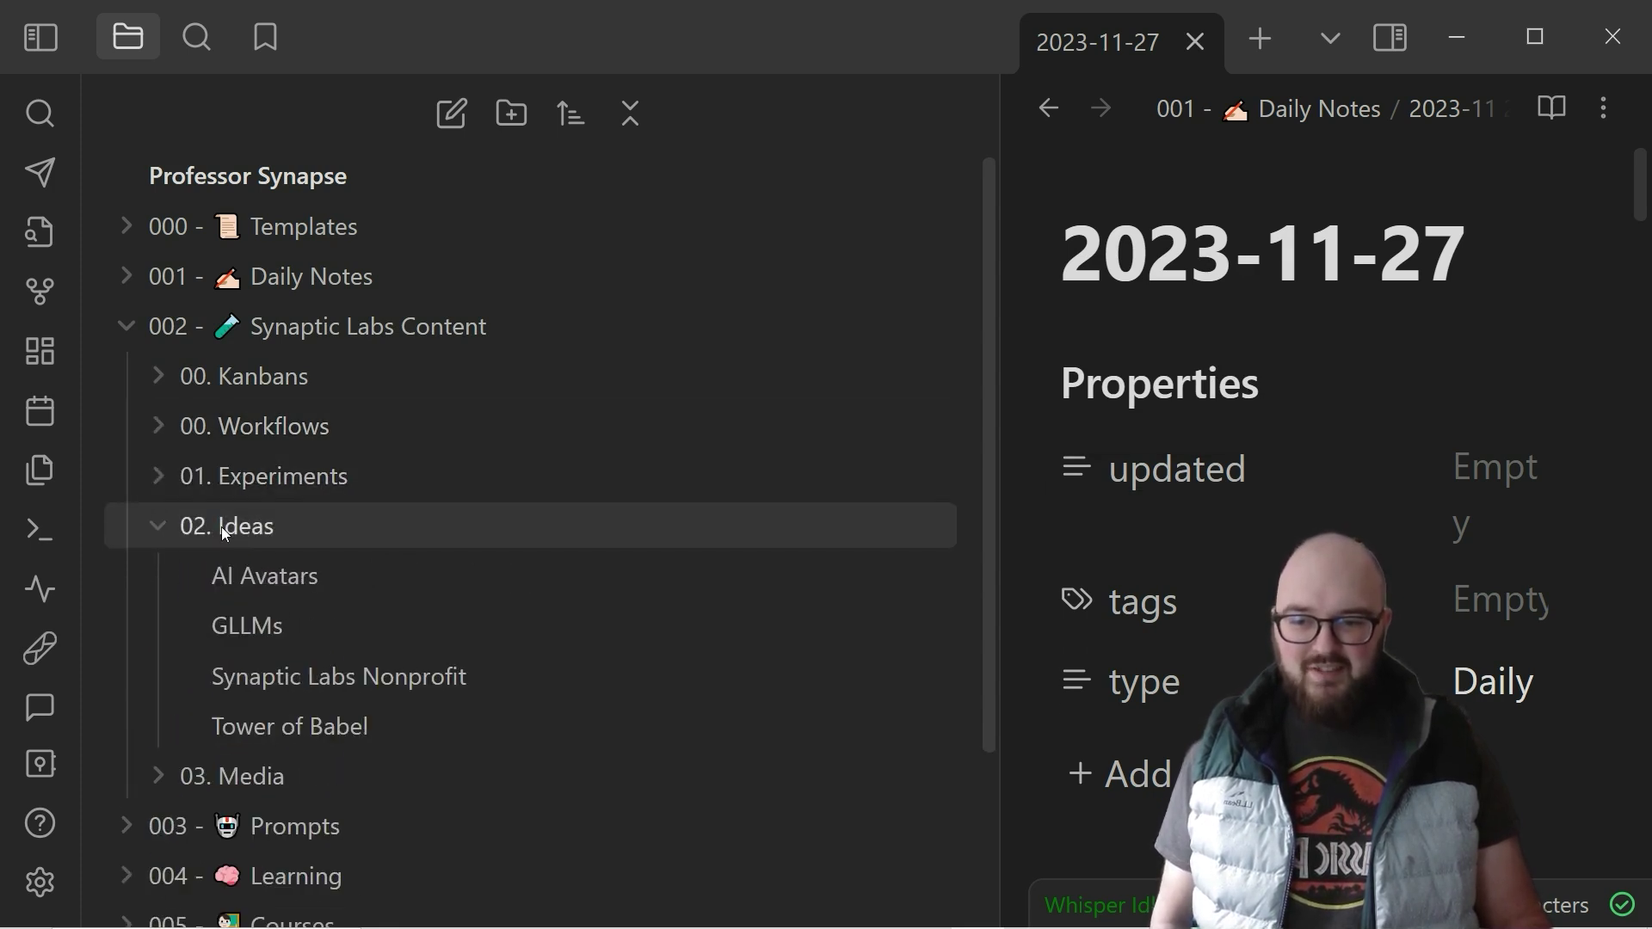
left_click(237, 531)
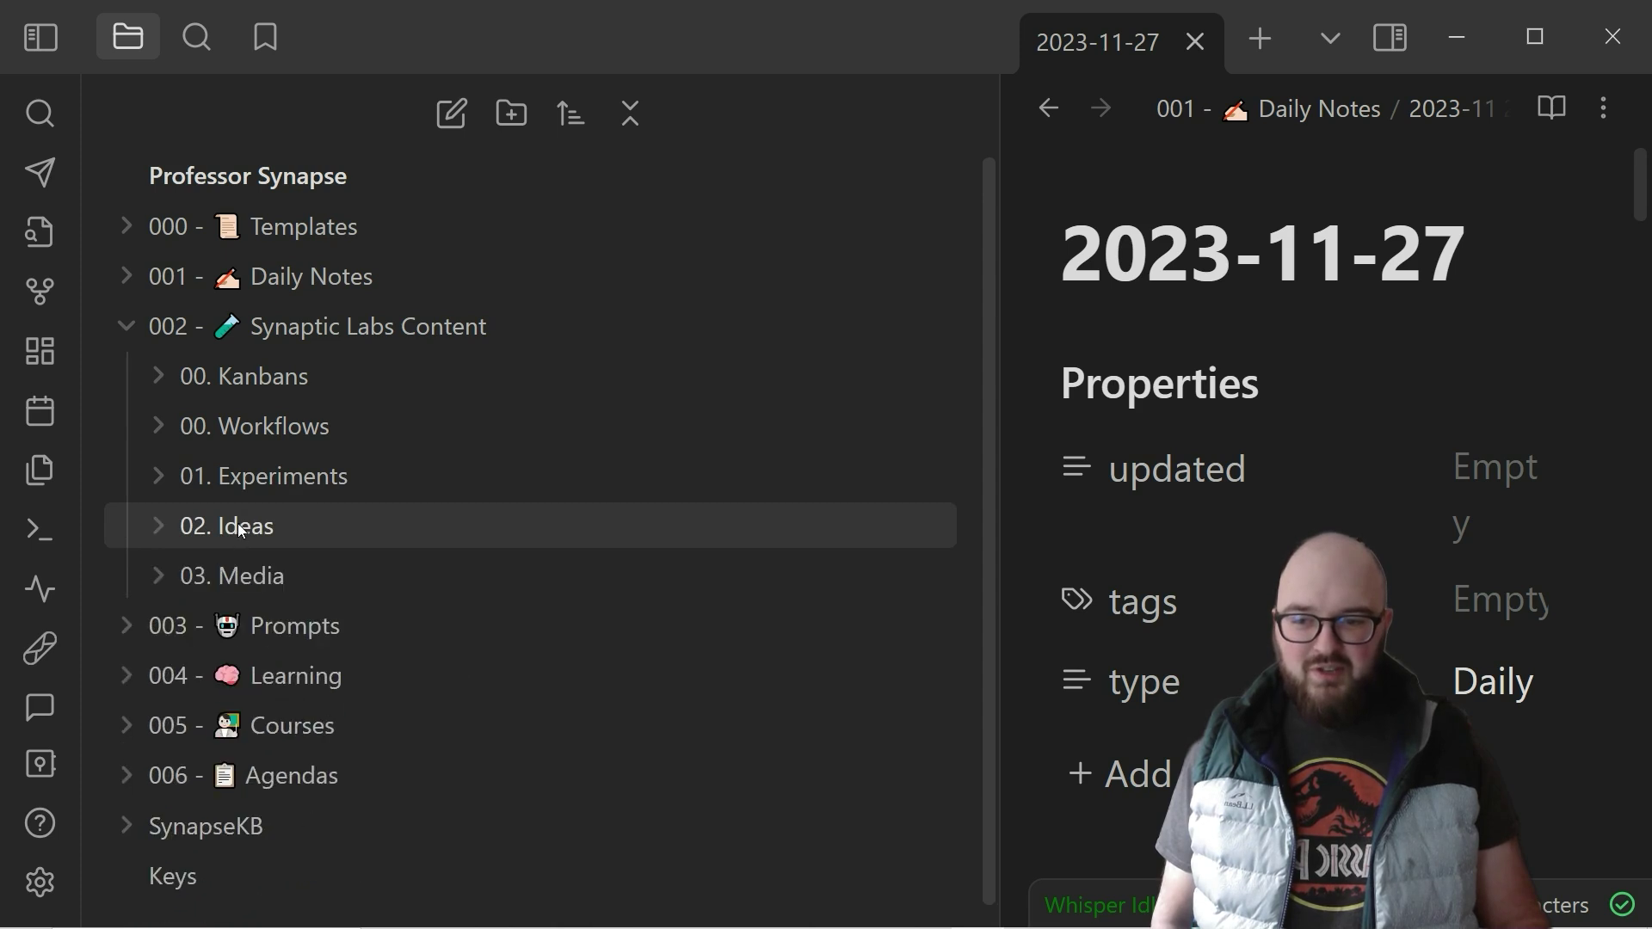
- Browse the 03. Media folder's Blogs and Videos, then fold Media and Synaptic Labs Content
scroll(244, 528, "down", 1)
left_click(216, 558)
scroll(213, 345, "down", 3)
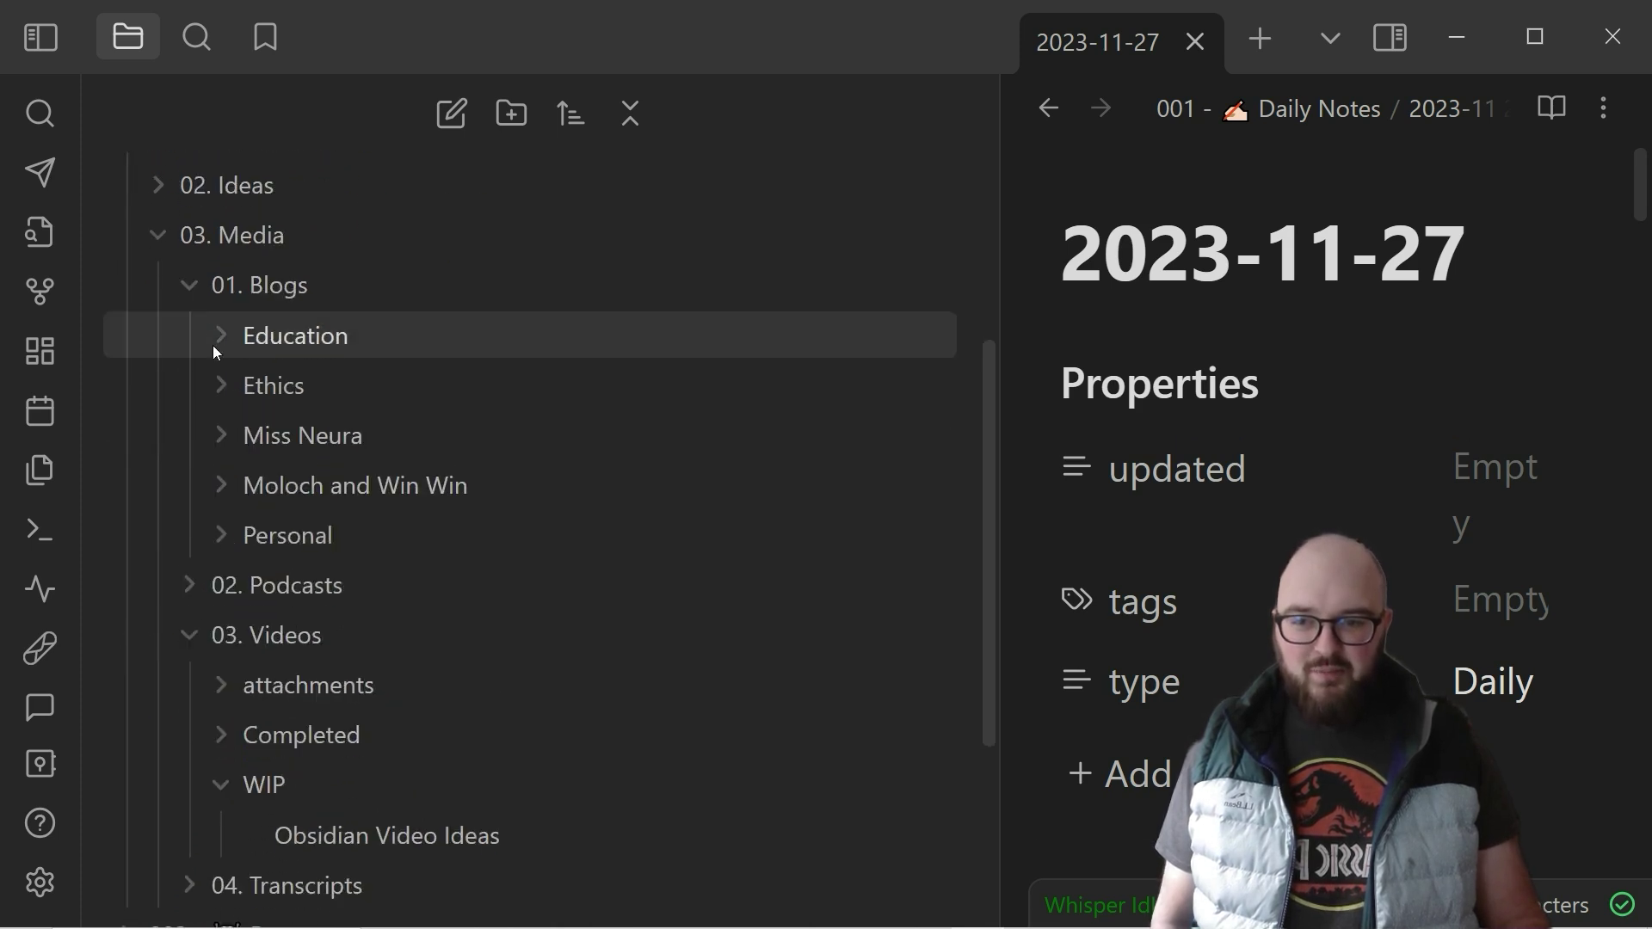
left_click(195, 282)
left_click(187, 389)
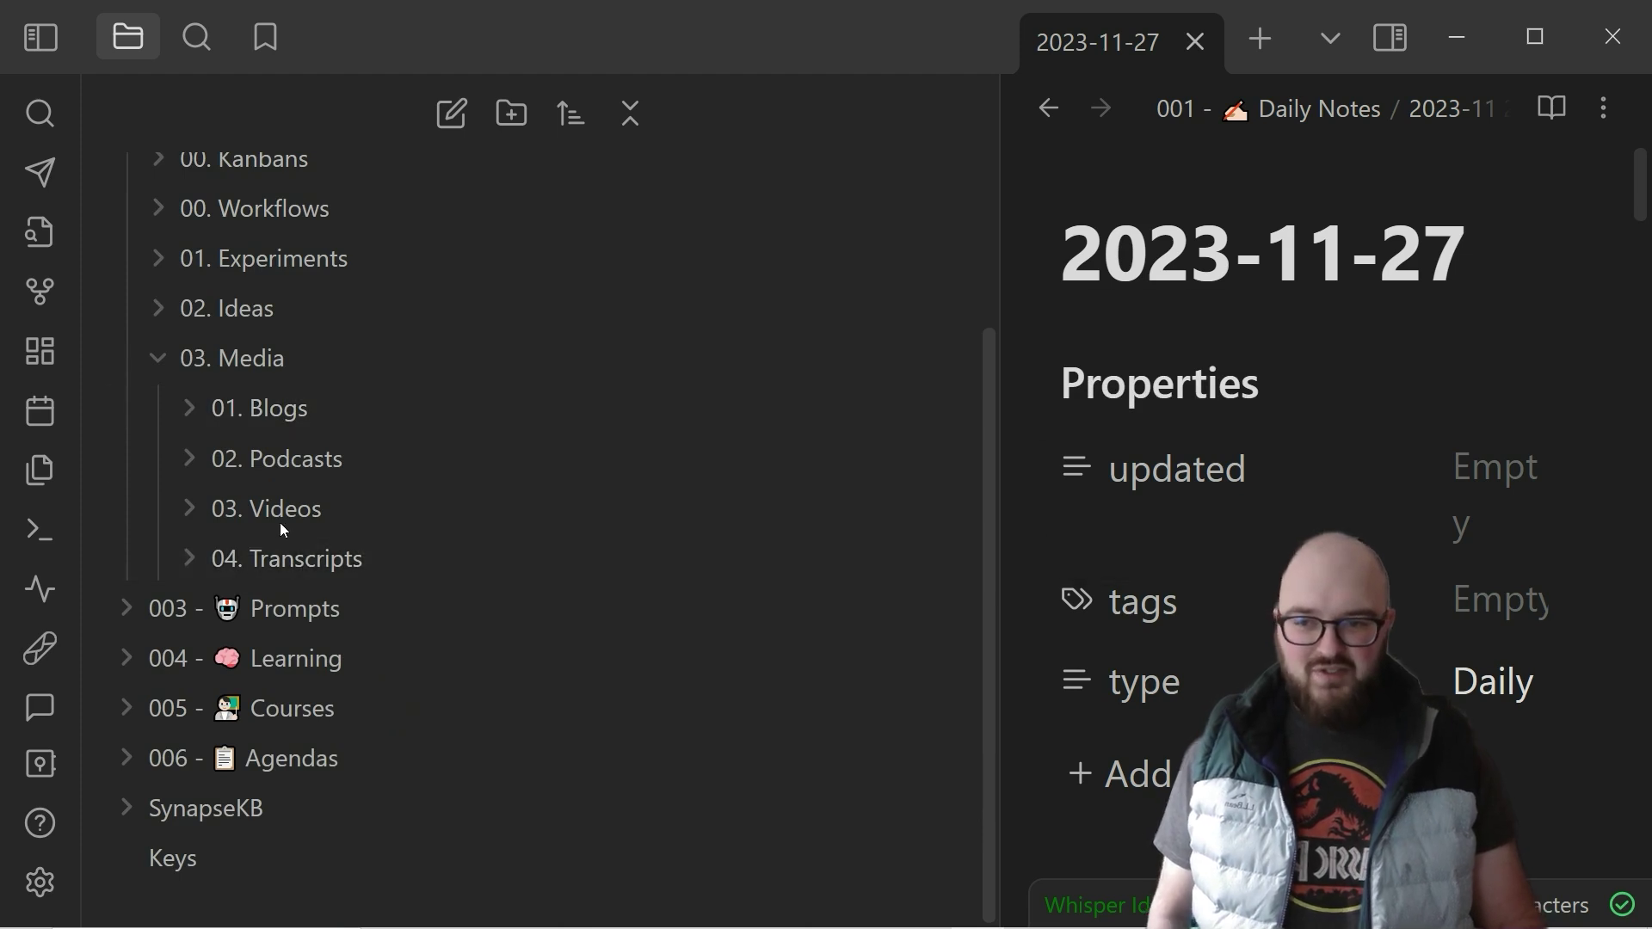
left_click(153, 363)
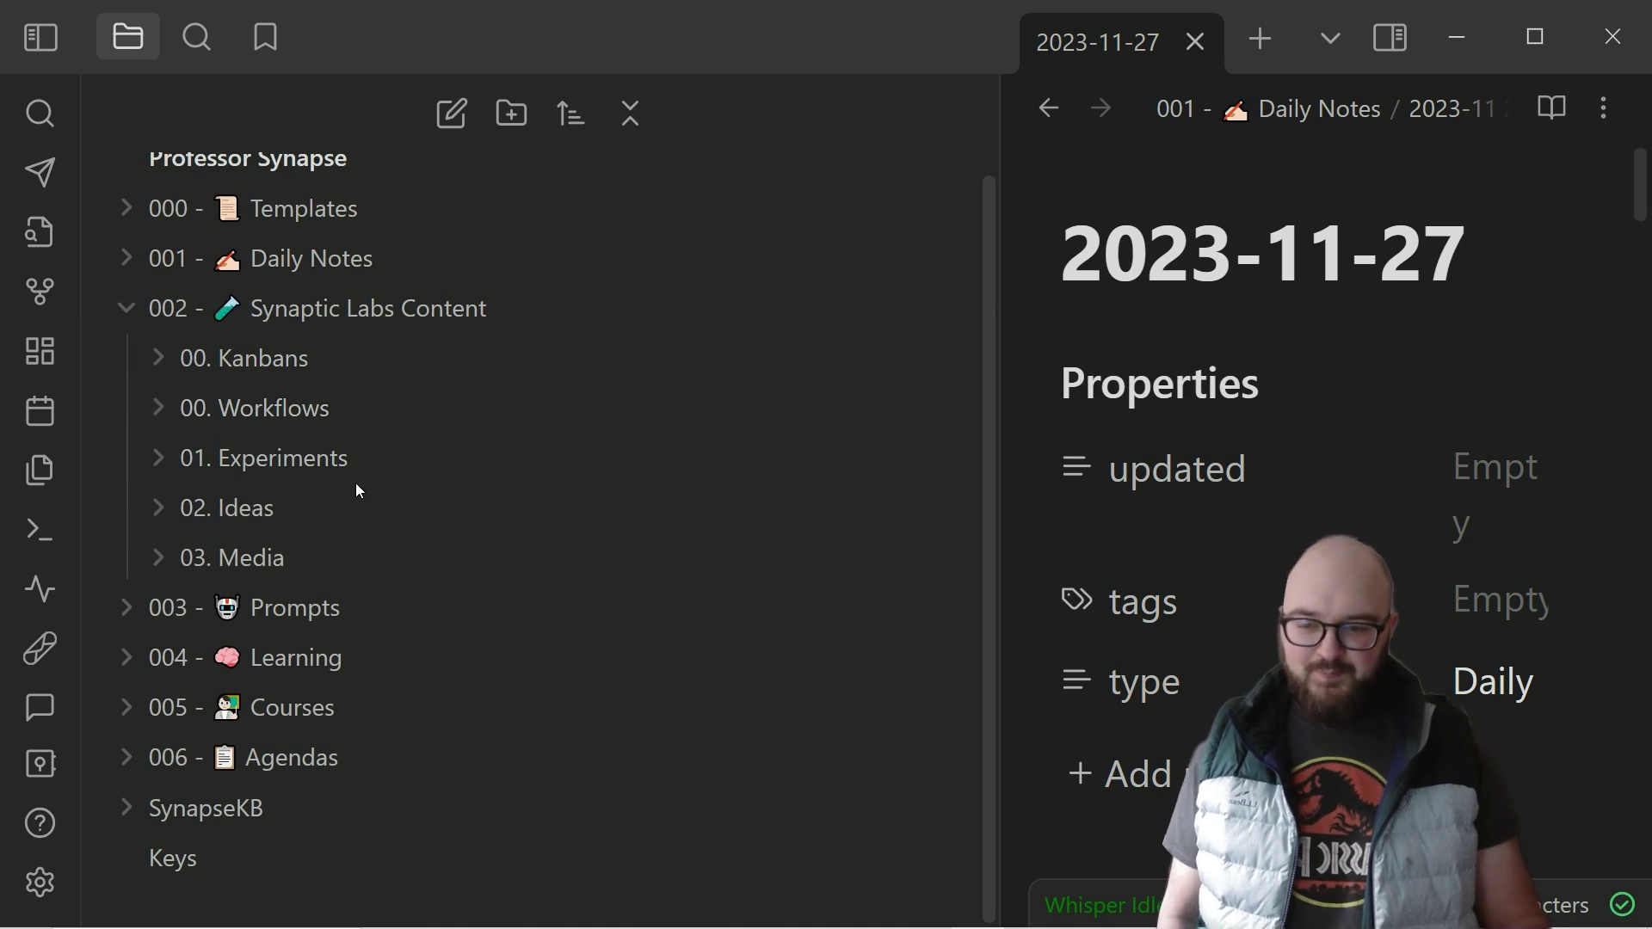
left_click(126, 311)
- Look inside 003 - Prompts and fold it, then expand 004 - Learning to show History, Readwise, Philosophy and AI
left_click(122, 373)
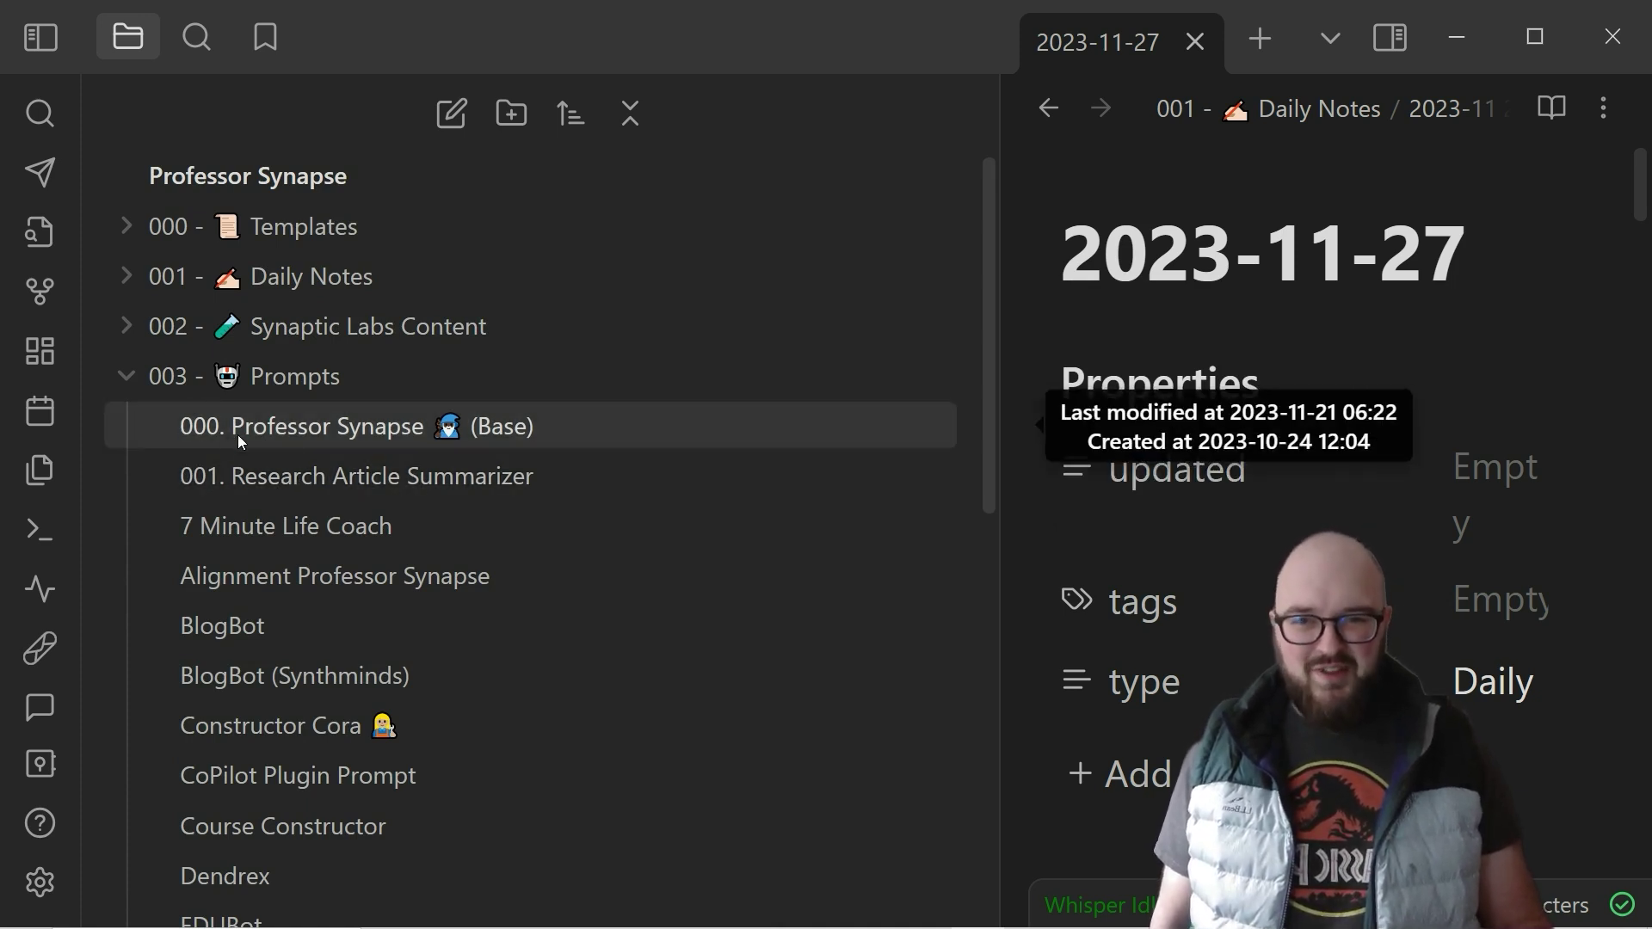
left_click(121, 378)
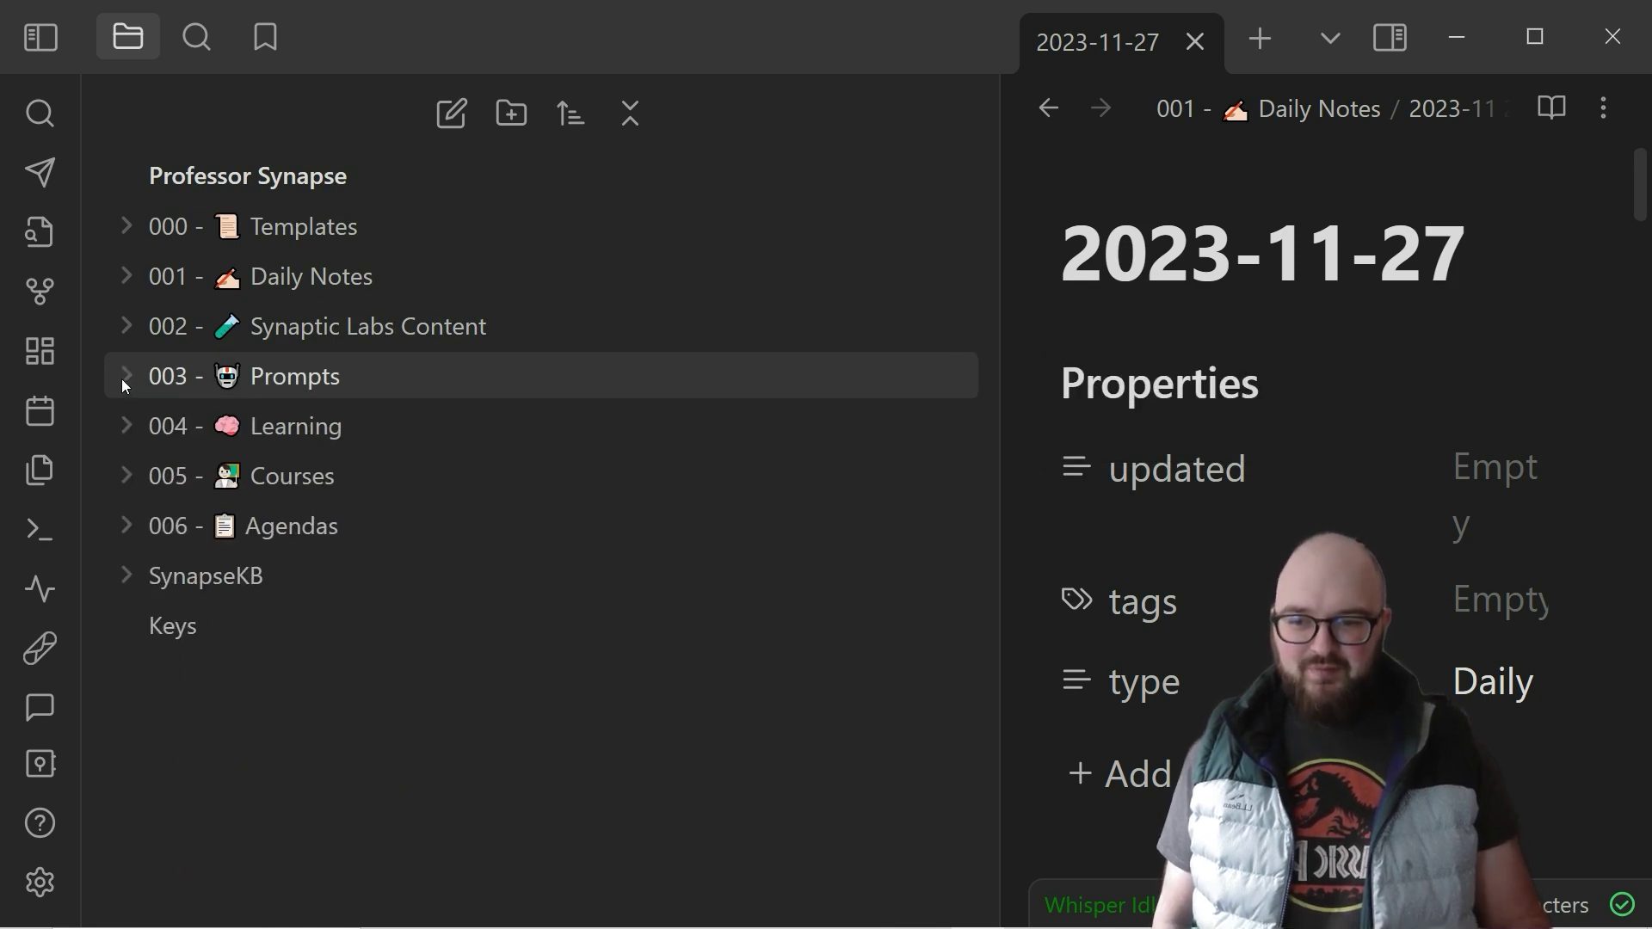
left_click(128, 432)
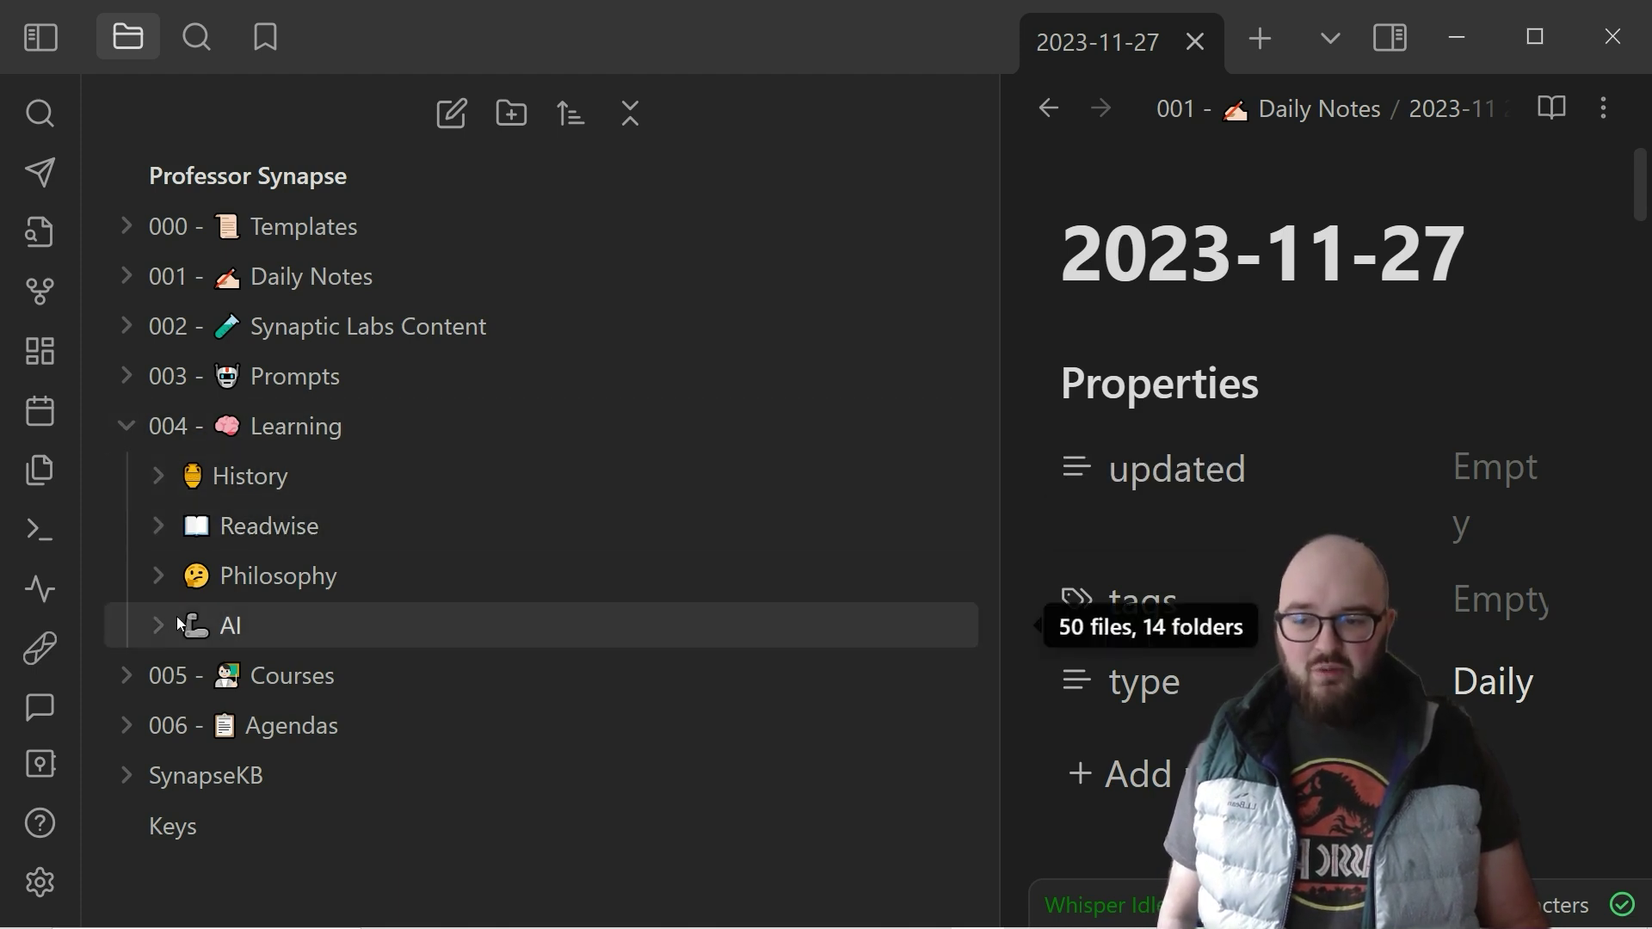
- Toggle the AI subfolder, collapse 004 - Learning, then expand and collapse 005 - Courses
left_click(154, 625)
left_click(156, 625)
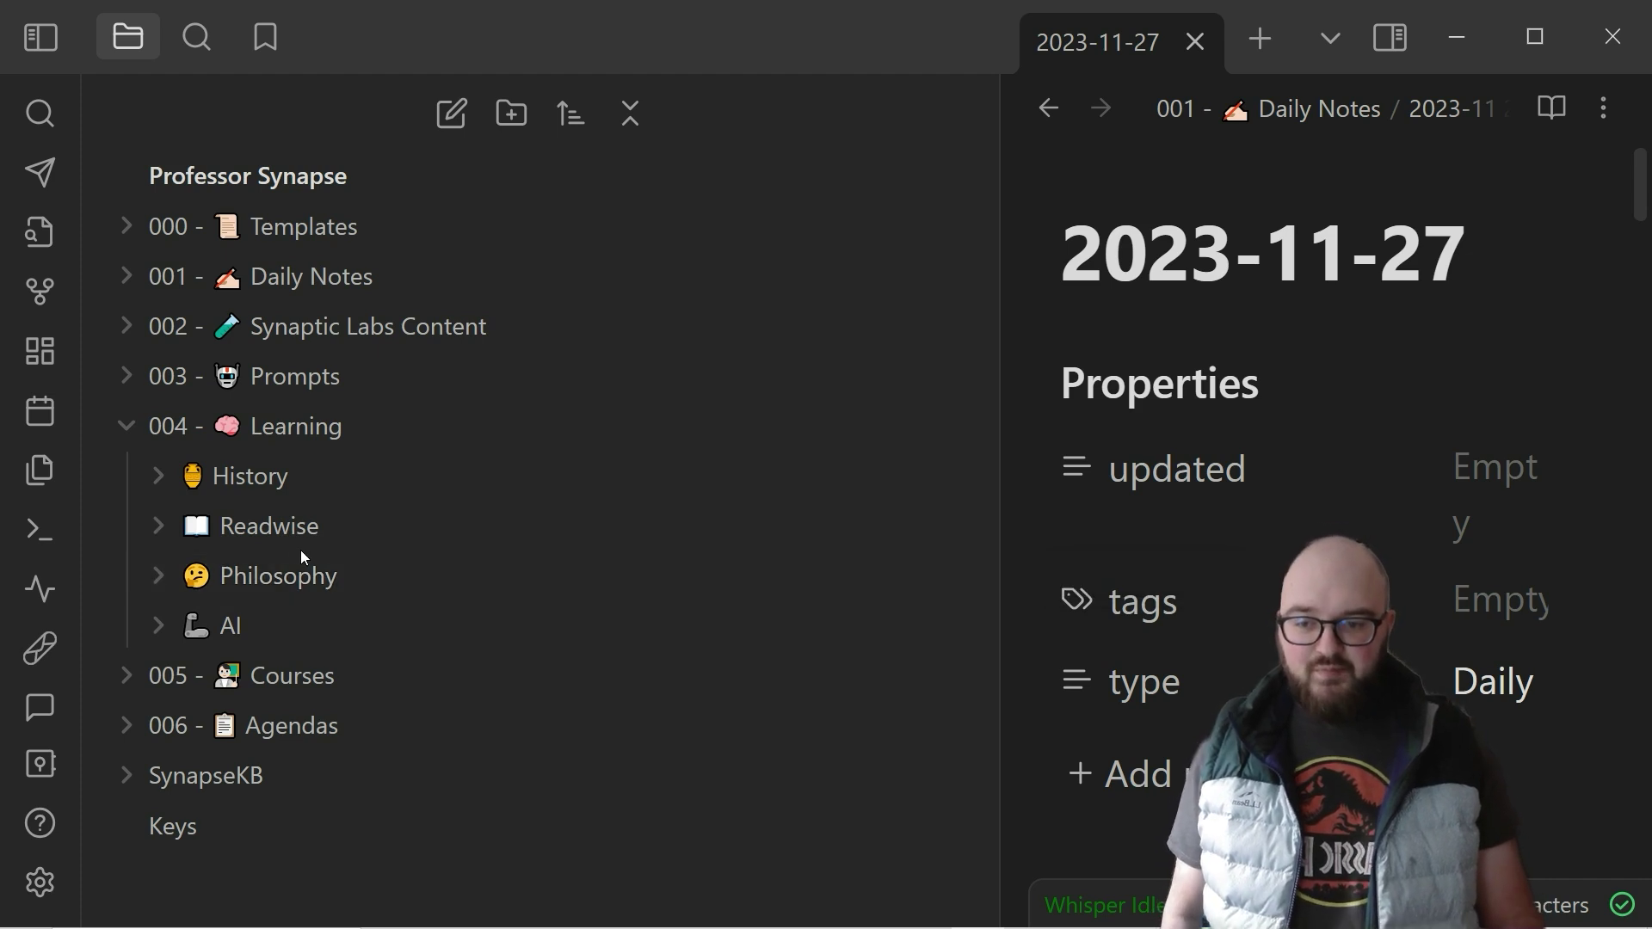
left_click(125, 425)
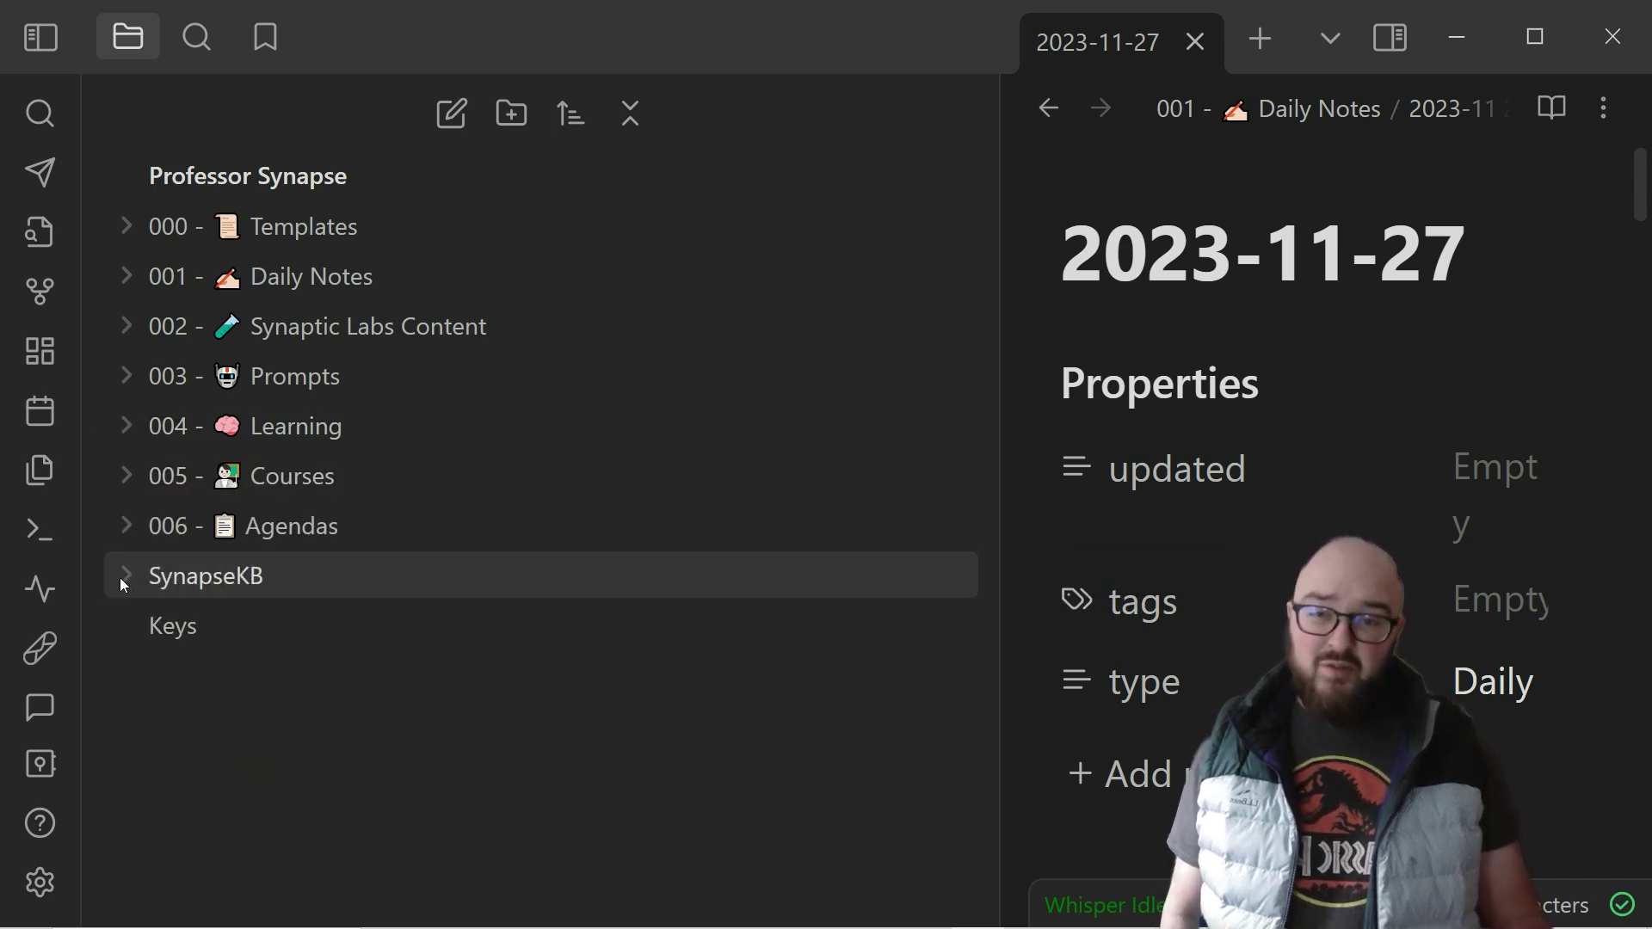
left_click(129, 480)
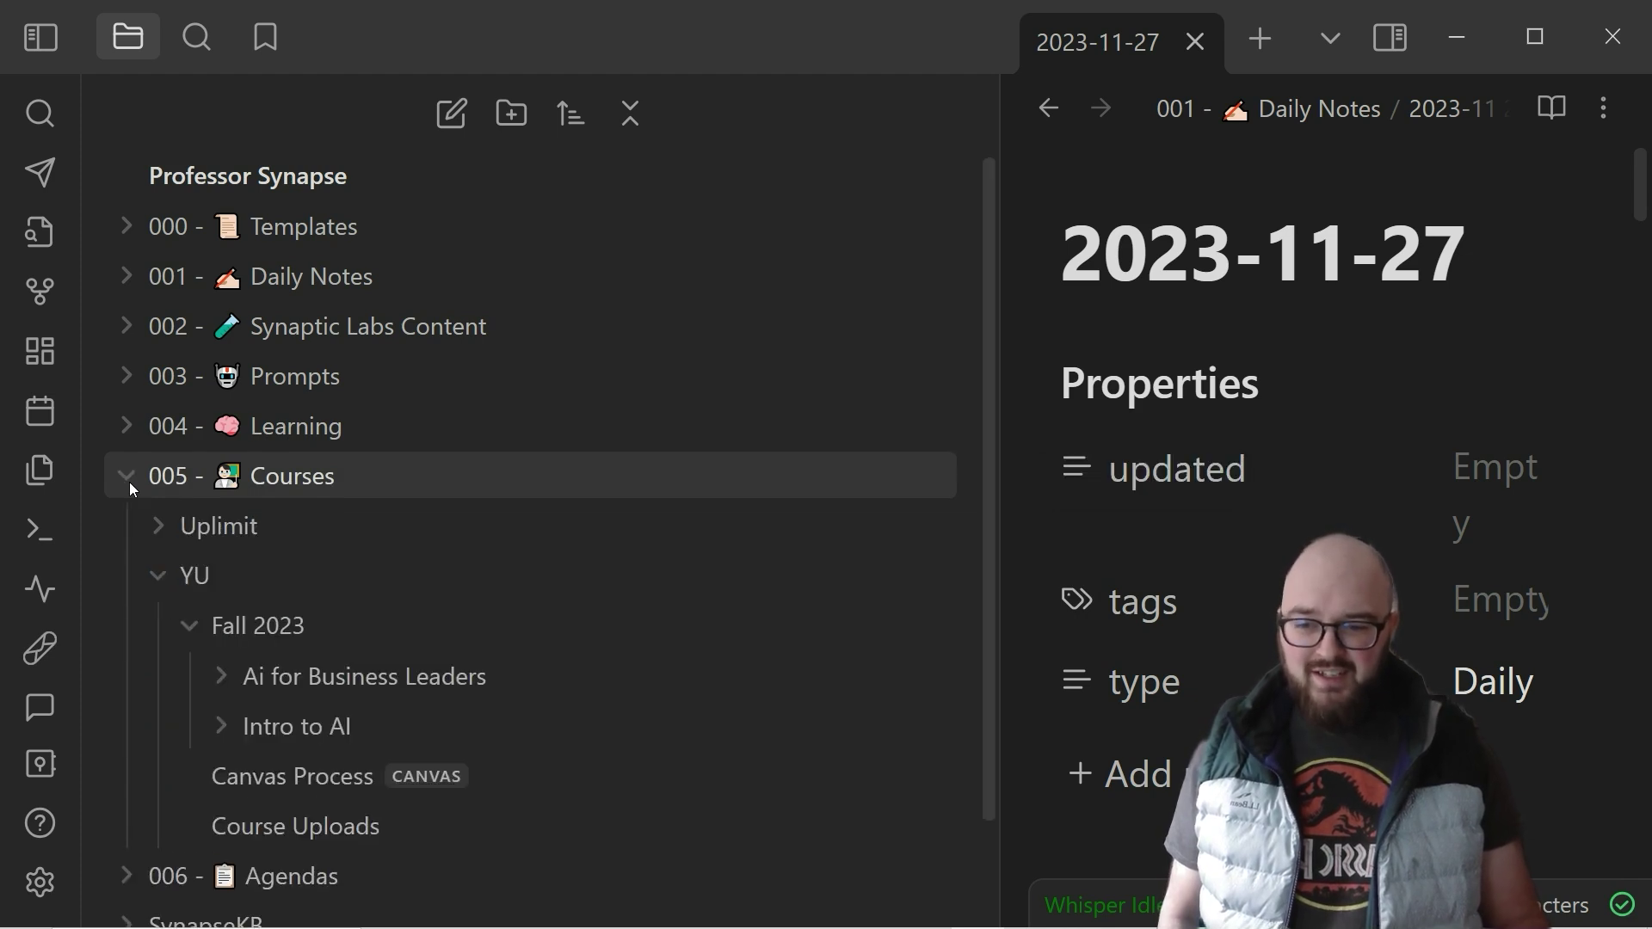
left_click(129, 481)
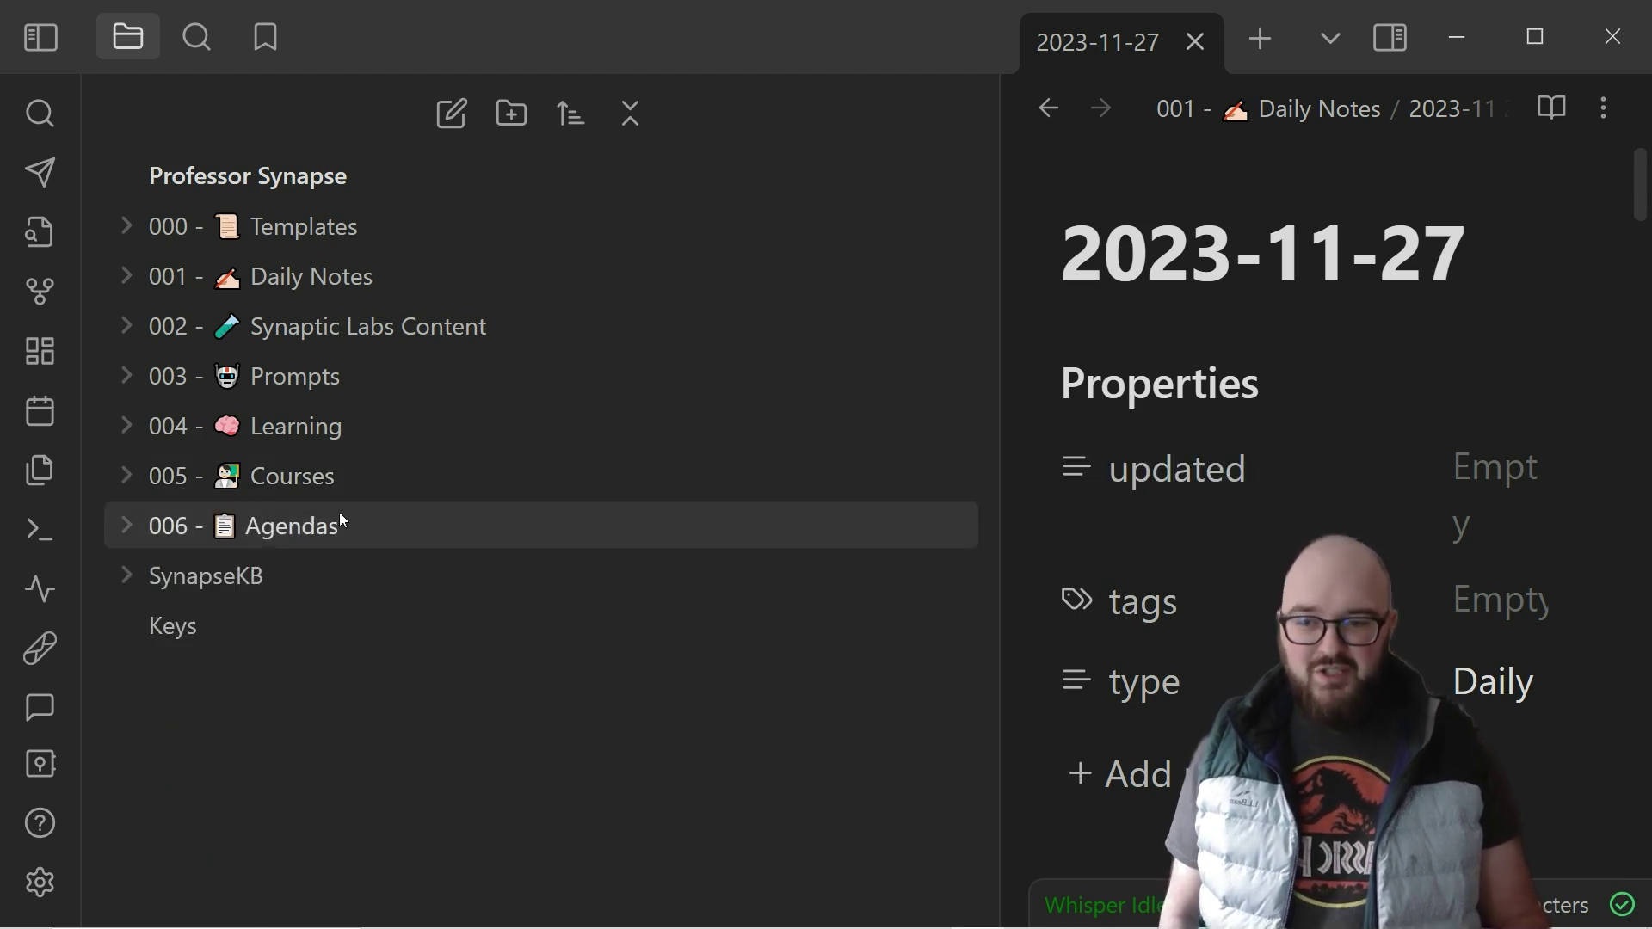